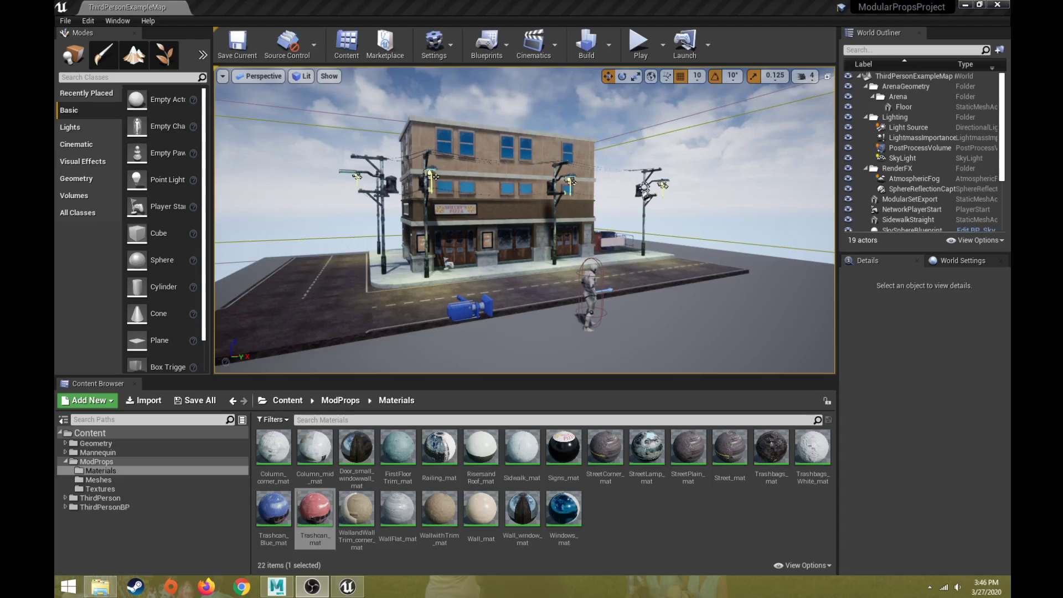
- Examine the assembled street-corner building set in the level from several sides, selecting it along the way
right_click_drag(642, 190, 647, 232)
key("w")
key("s")
right_click_drag(516, 222, 535, 166)
left_click(524, 222)
key("s")
right_click_drag(525, 221, 460, 201)
key("w")
key("d")
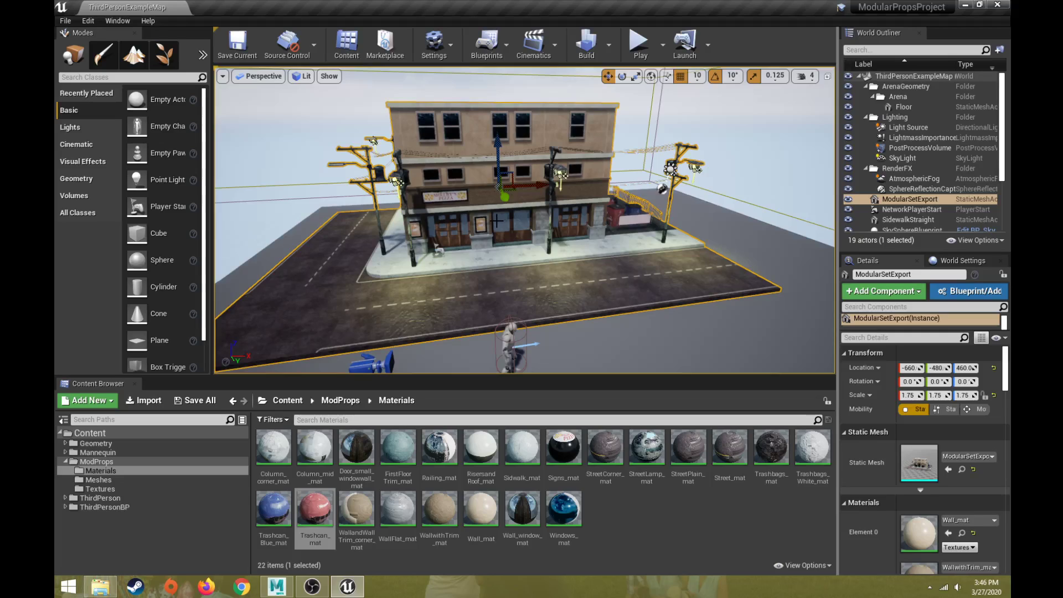
mouse_move(497, 221)
right_mouse_down()
mouse_move(501, 249)
mouse_move(626, 252)
mouse_move(675, 221)
mouse_move(683, 246)
mouse_move(494, 208)
mouse_move(499, 219)
right_mouse_up()
key("w")
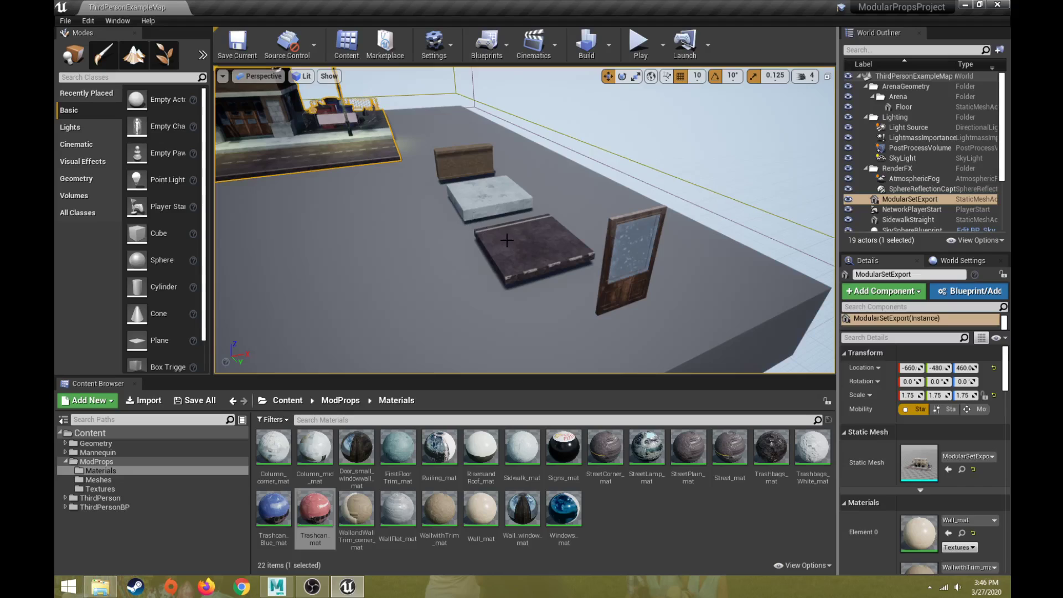
- Inspect the separate street base piece beside the building, and reselect the assembled building set
left_click(508, 241)
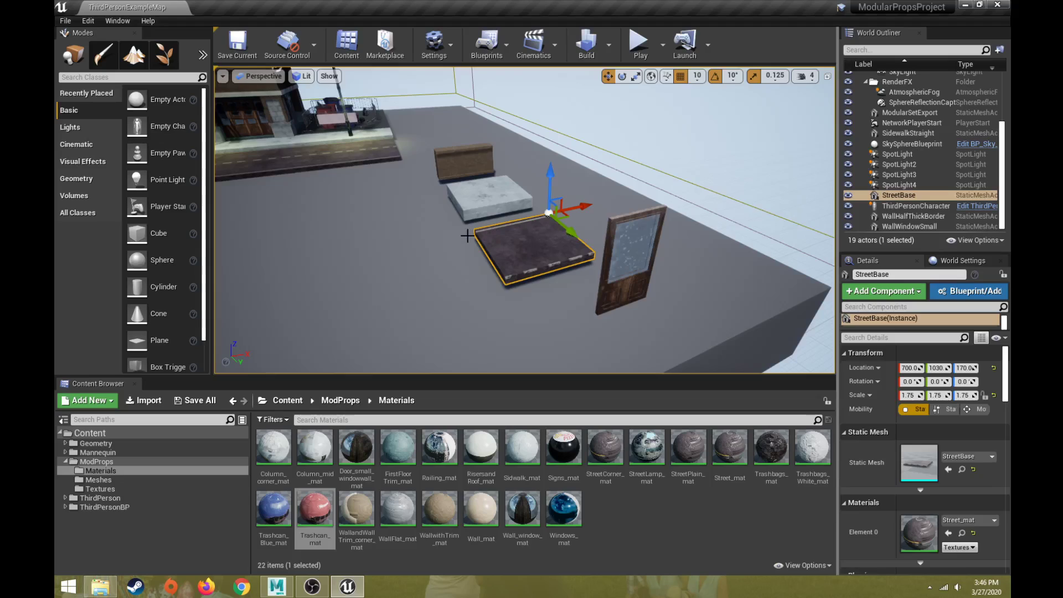
right_click_drag(467, 235, 498, 278)
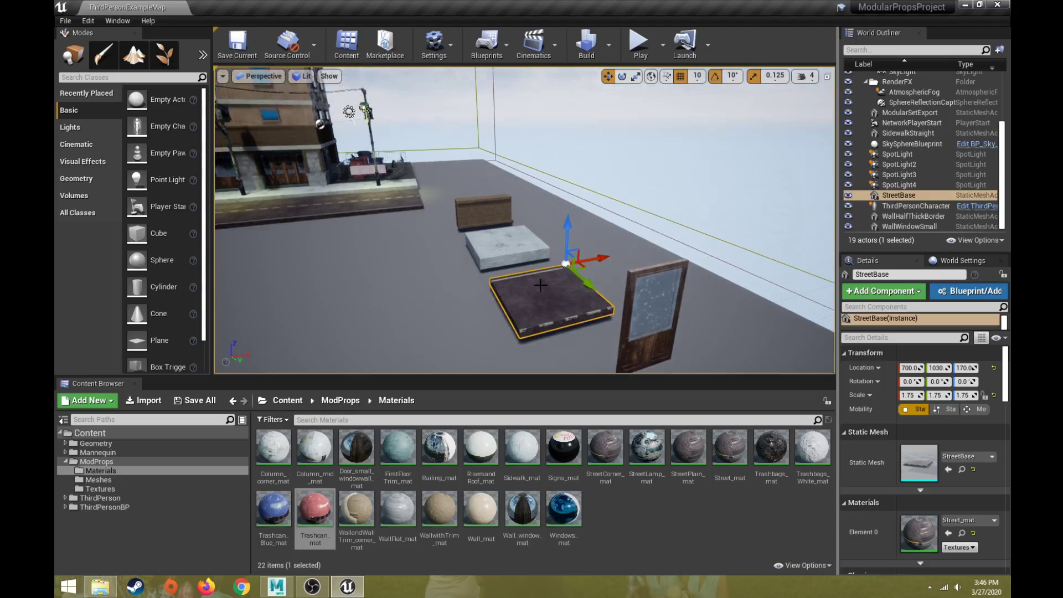
right_click_drag(538, 284, 493, 260)
left_click(493, 260)
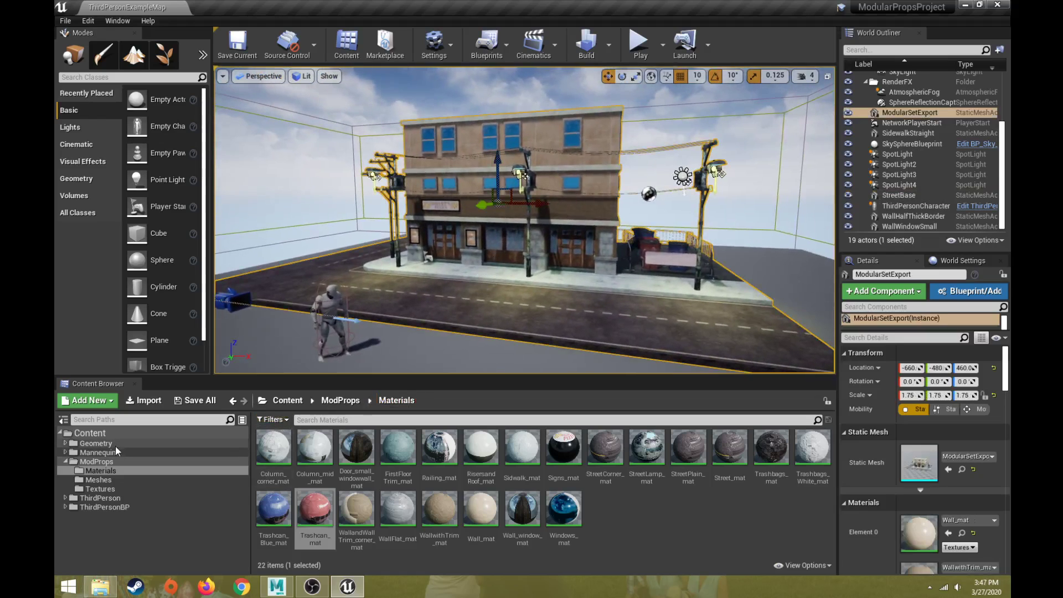
- Open the ModularSetExport mesh from the ModProps Meshes folder and display its simple collision
left_click(105, 481)
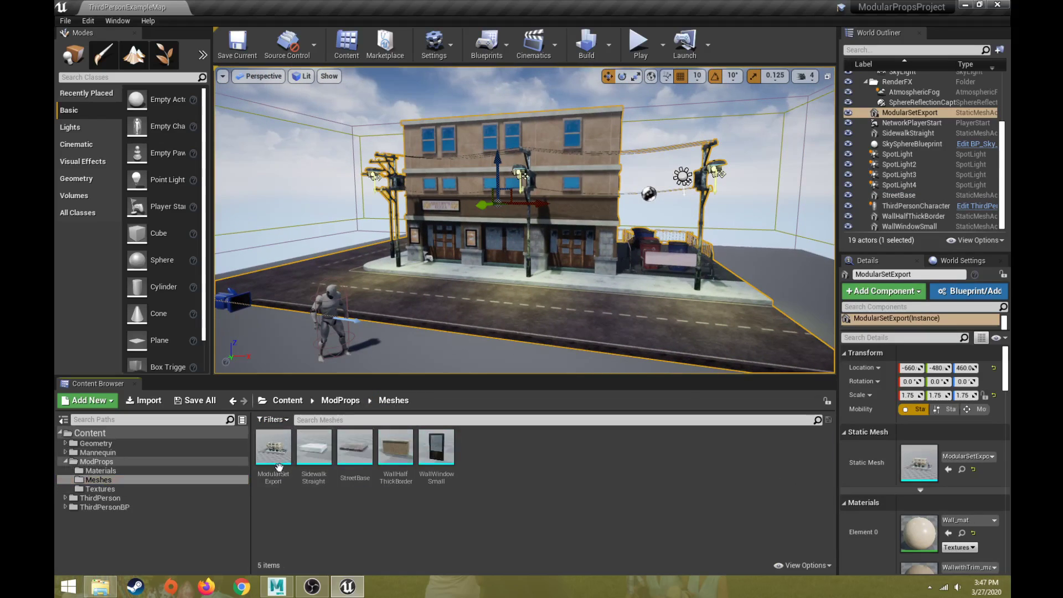
double_click(272, 446)
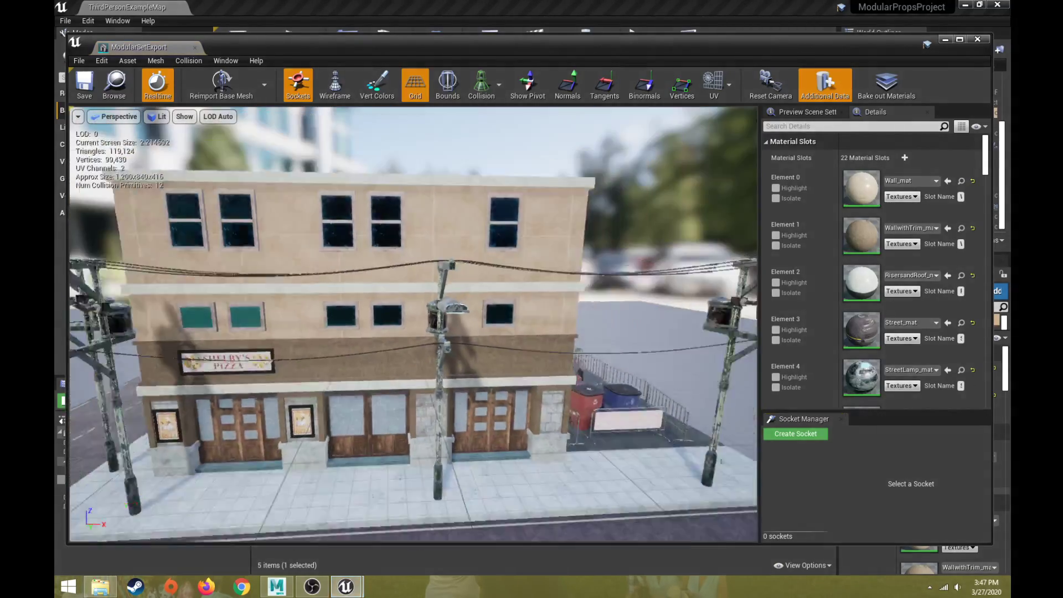
mouse_move(414, 208)
right_mouse_down()
mouse_move(414, 217)
mouse_move(371, 210)
mouse_move(414, 208)
right_mouse_up()
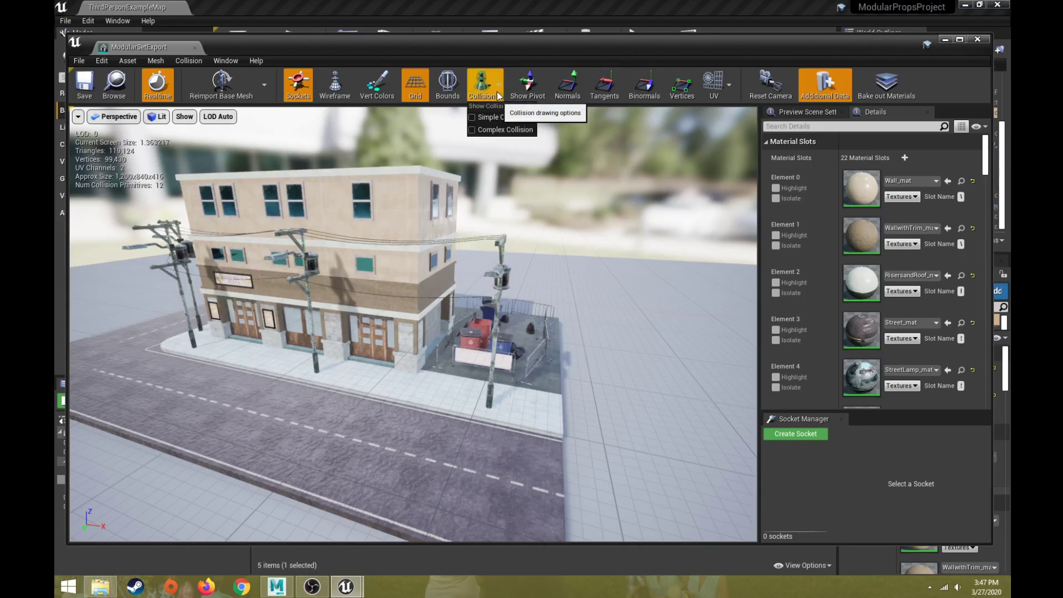
left_click(490, 117)
mouse_move(499, 145)
left_mouse_down()
mouse_move(487, 145)
mouse_move(499, 146)
left_mouse_up()
left_click(500, 88)
- Inspect the simple collision capsule around the street lamp beside the fenced trash area
right_click_drag(494, 166, 523, 176)
mouse_move(500, 216)
left_mouse_down()
mouse_move(481, 219)
mouse_move(500, 216)
left_mouse_up()
mouse_move(513, 170)
left_mouse_down()
mouse_move(490, 169)
mouse_move(490, 147)
mouse_move(515, 174)
left_mouse_up()
mouse_move(549, 310)
left_mouse_down()
mouse_move(531, 310)
mouse_move(549, 310)
left_mouse_up()
left_click(553, 311)
mouse_move(553, 311)
right_mouse_down()
mouse_move(556, 349)
mouse_move(545, 313)
mouse_move(550, 326)
mouse_move(609, 332)
mouse_move(553, 332)
right_mouse_up()
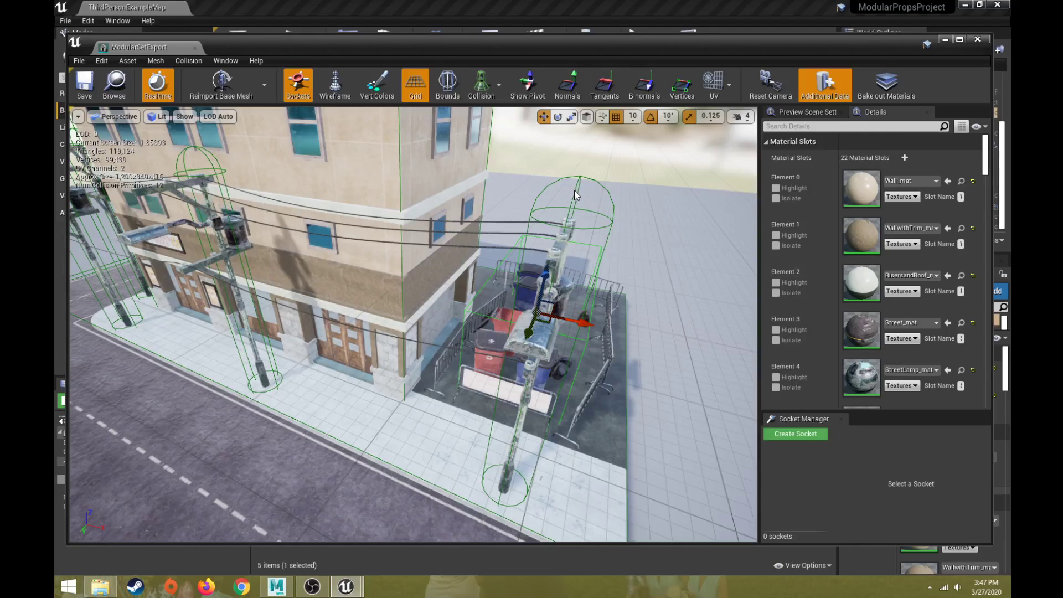
- Inspect the collision shapes of the fenced trash area and the walls at the back of the building
right_click_drag(577, 197, 396, 213)
left_click_drag(547, 250, 570, 243)
left_click(544, 250)
left_click_drag(659, 258, 531, 220)
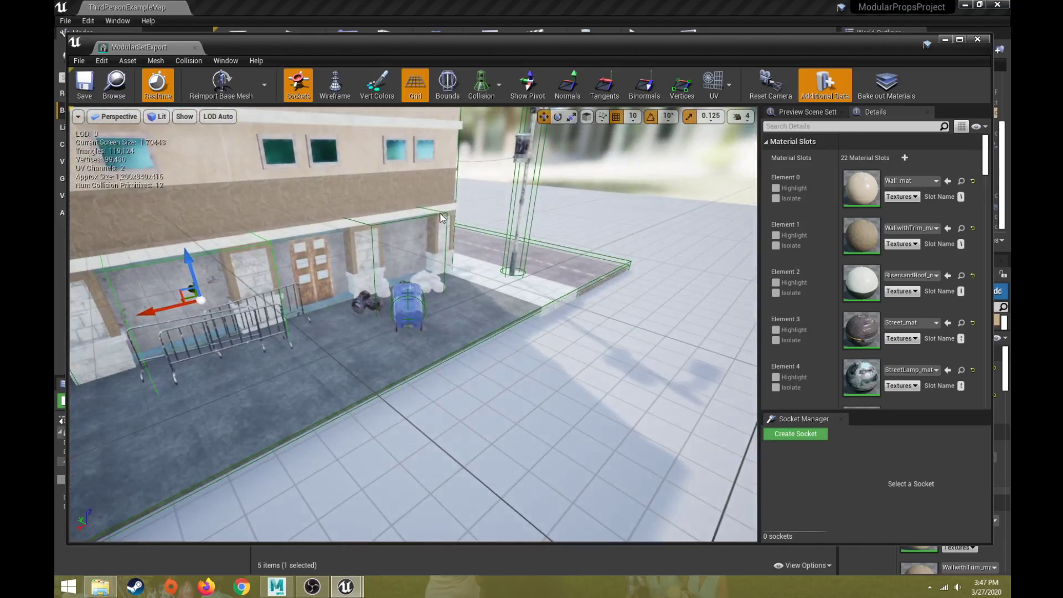
left_click_drag(454, 223, 488, 179)
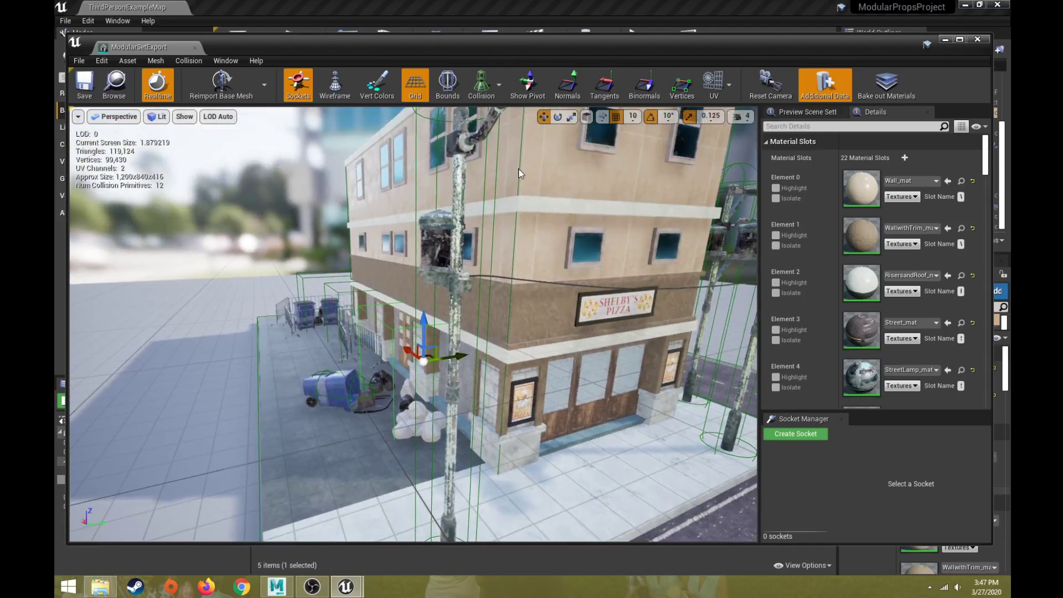
- Examine the collision shapes along the front sidewalk and road, including the row of street lamps
mouse_move(512, 301)
right_mouse_down()
mouse_move(493, 304)
mouse_move(512, 301)
right_mouse_up()
left_click_drag(513, 302, 526, 397)
right_click_drag(524, 391, 382, 395)
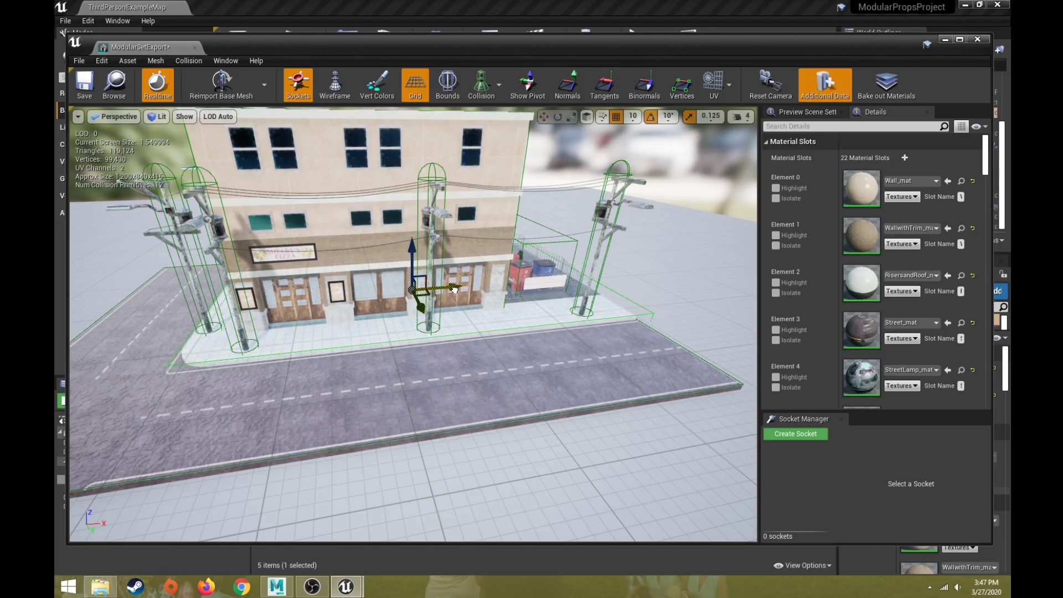
left_click_drag(691, 349, 688, 349)
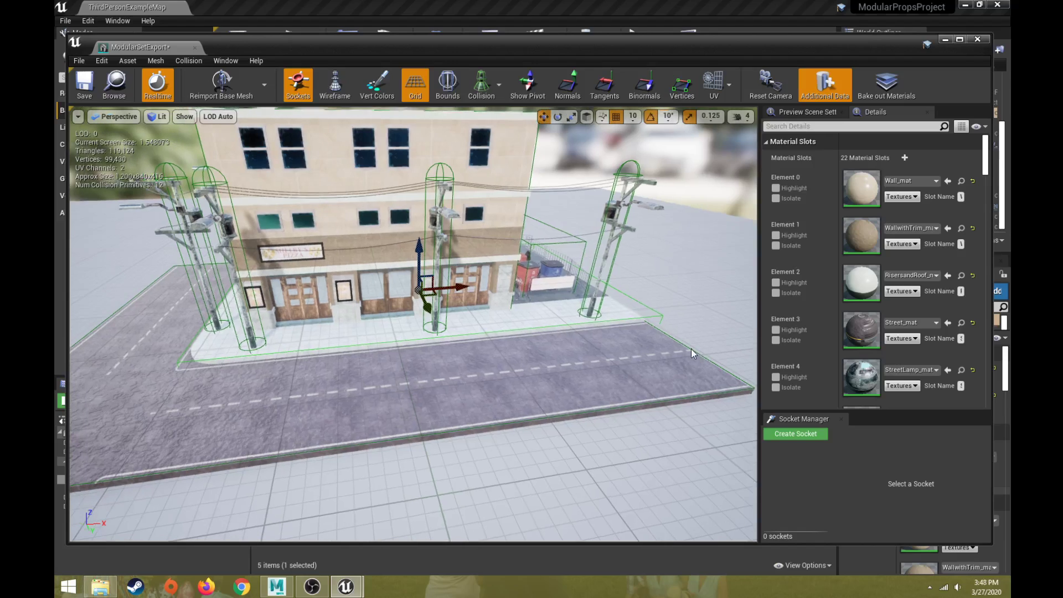
left_click(691, 348)
right_click_drag(689, 348, 560, 344)
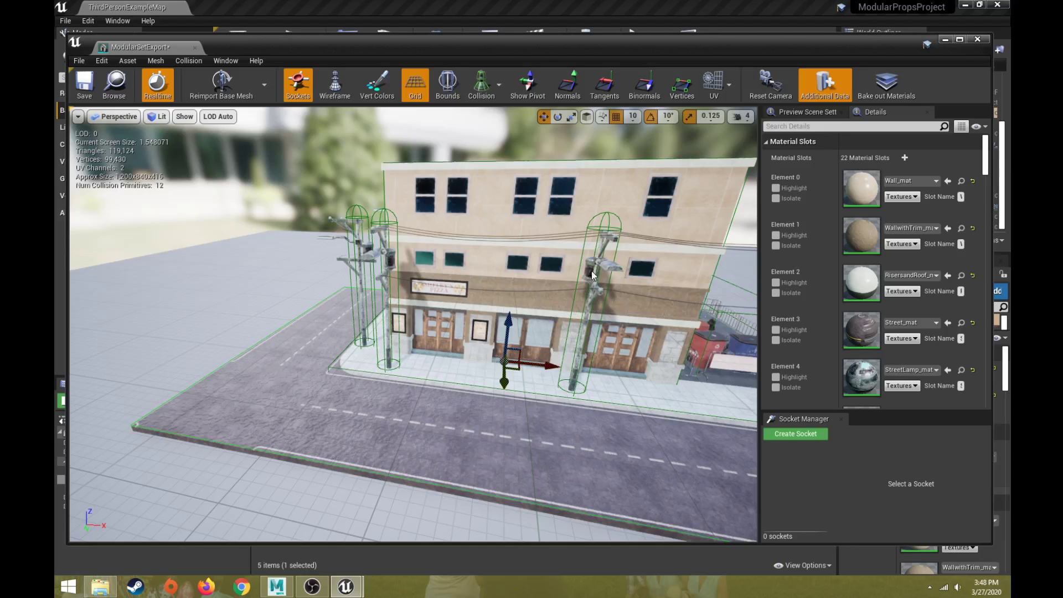
- Examine the collision capsule of the middle street lamp in front of the building
left_click(580, 257)
right_click_drag(579, 256, 639, 333)
key("f")
right_click_drag(581, 261, 464, 249)
key("d")
scroll(346, 118, "down", 5)
- Try adding a capsule simplified collision to the whole mesh, and delete that capsule again
left_click(189, 60)
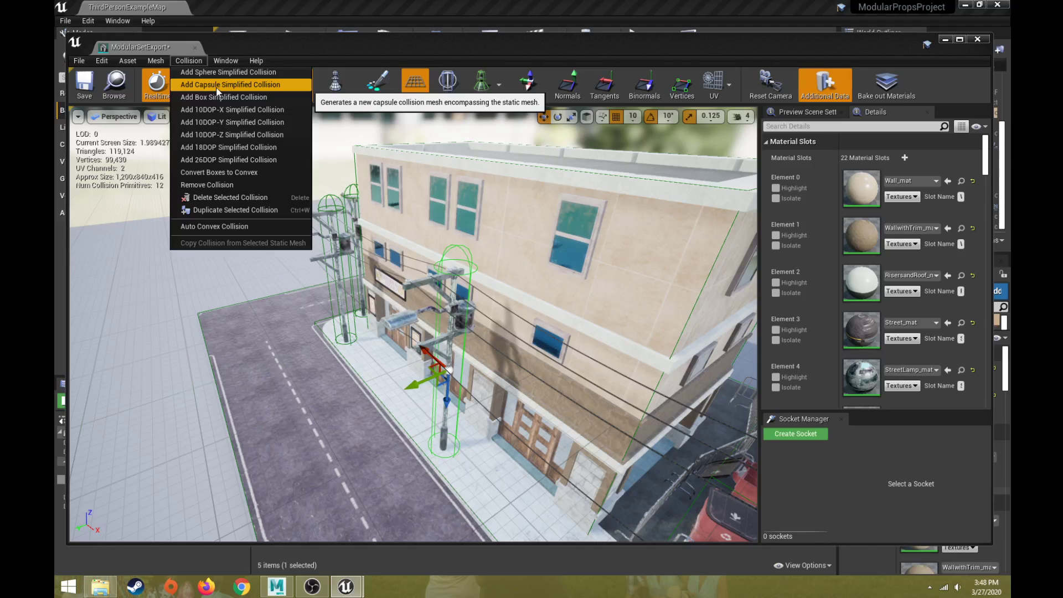
left_click(200, 62)
left_click(200, 61)
left_click(212, 84)
left_click(213, 85)
scroll(410, 285, "down", 5)
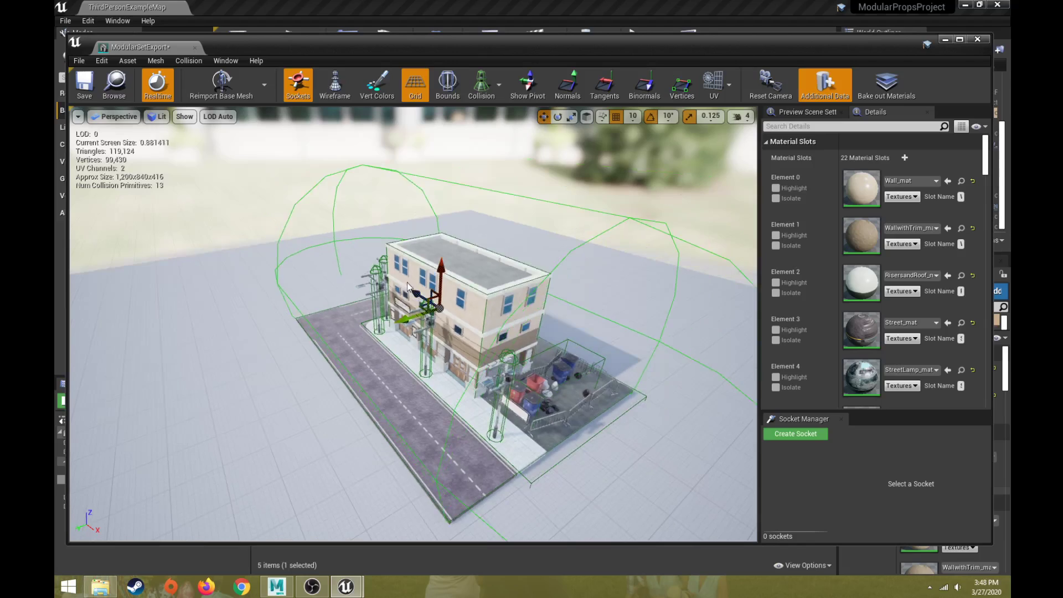
scroll(452, 250, "down", 3)
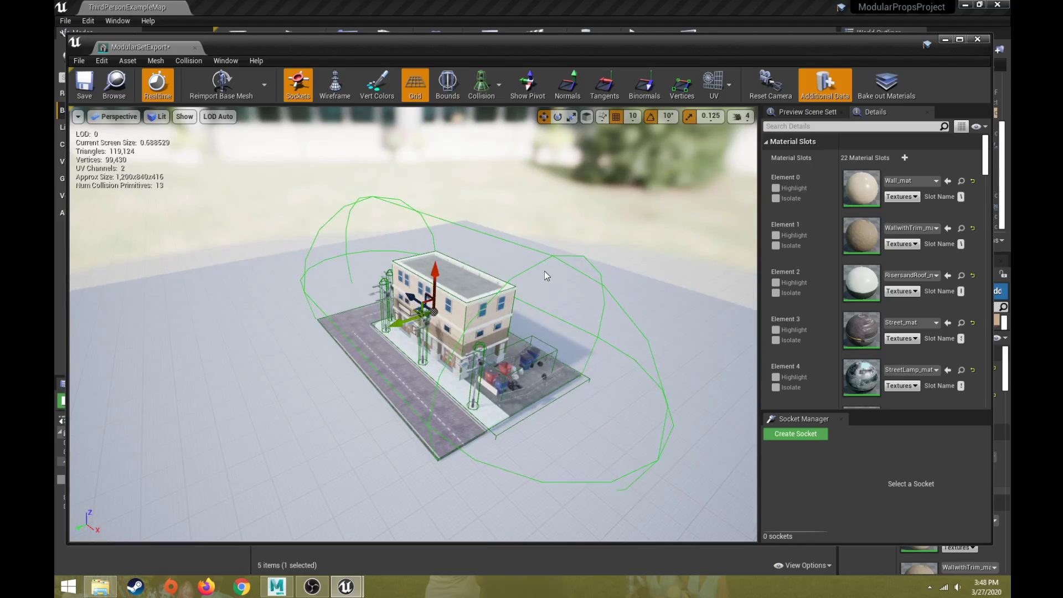
key("Delete")
scroll(418, 313, "up", 10)
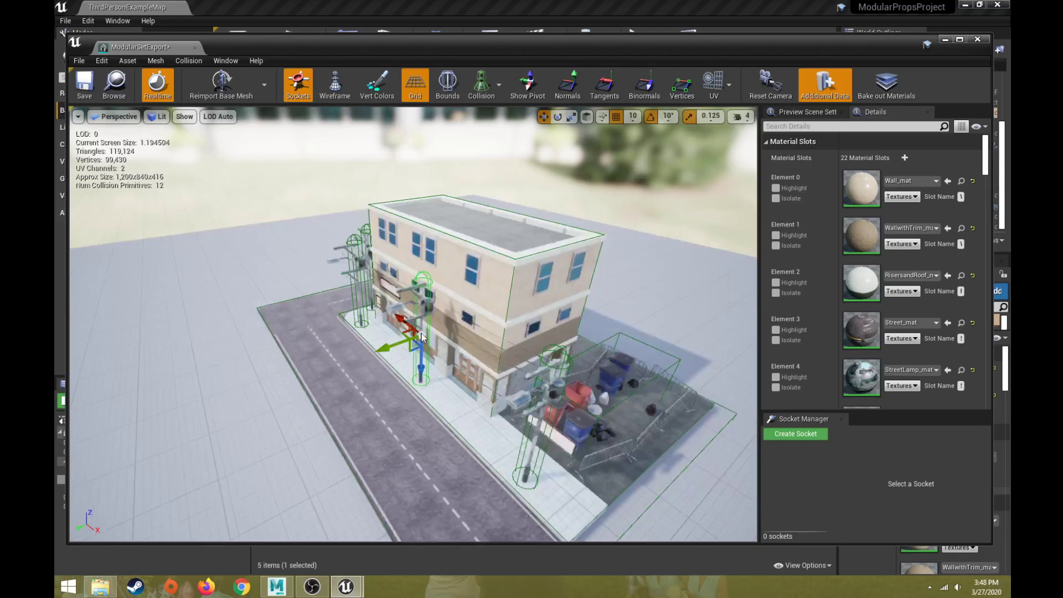
- Inspect the fit of the middle street lamp's collision capsule up close and close the mesh editor
right_click_drag(419, 312, 397, 317)
left_click_drag(491, 319, 450, 395)
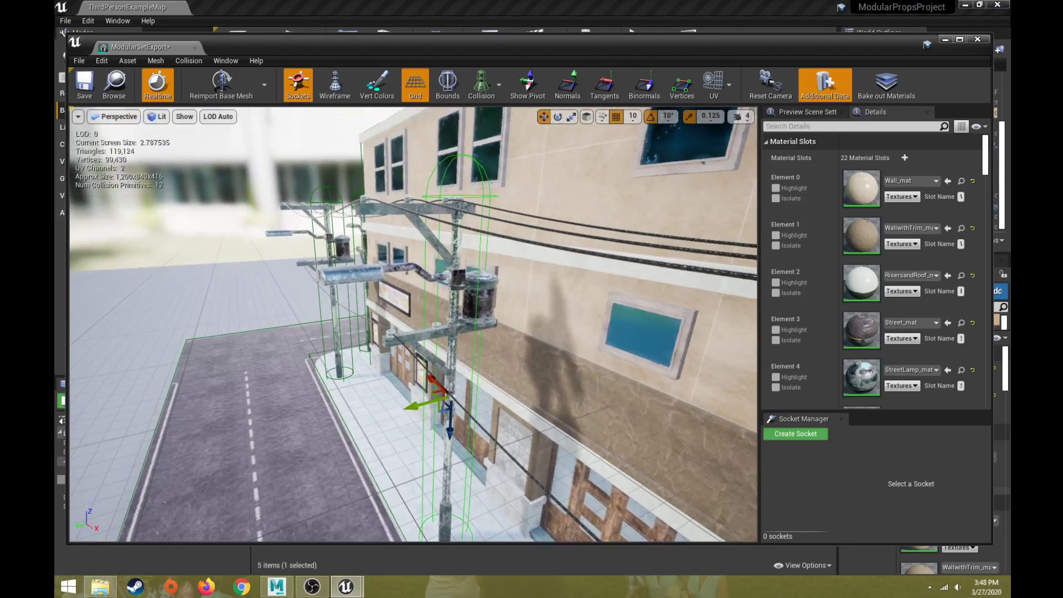
right_click_drag(450, 395, 451, 446)
left_click(977, 39)
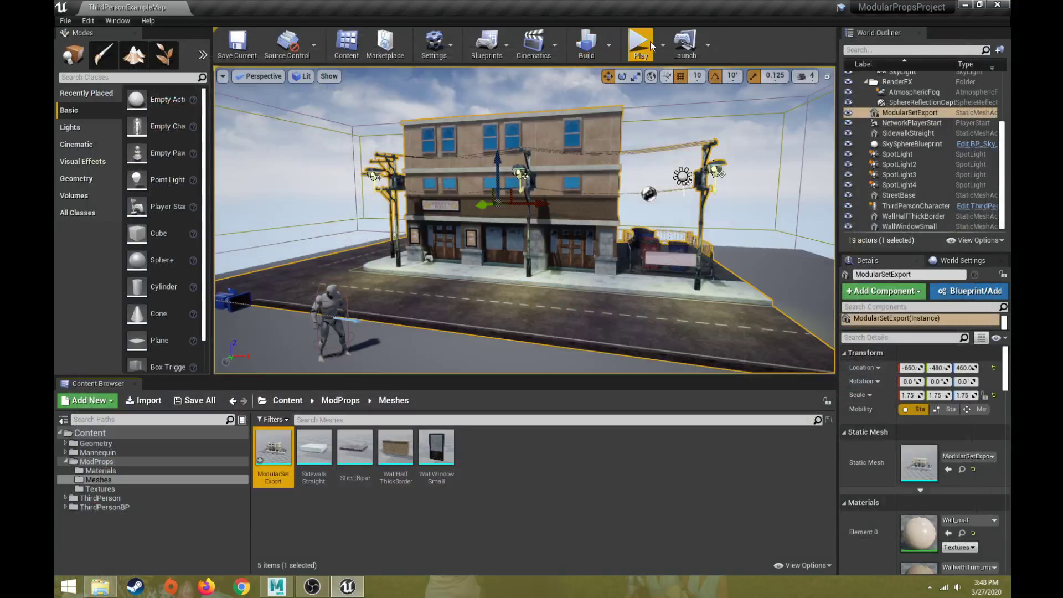
- Play-test the level by running the character along the street in front of the building, and stop the session
key("alt+p")
key("w")
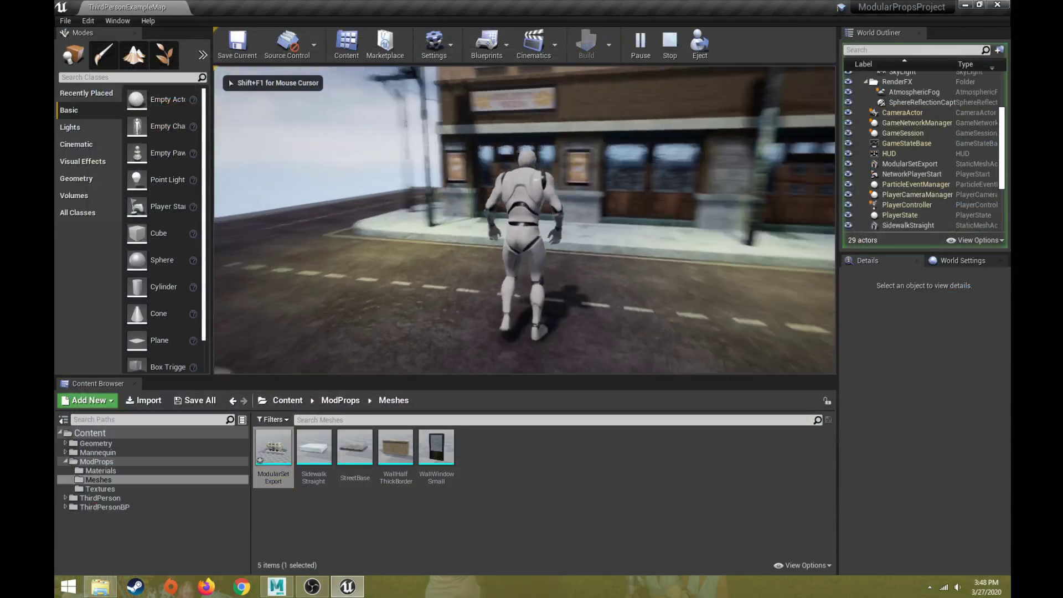
key("a")
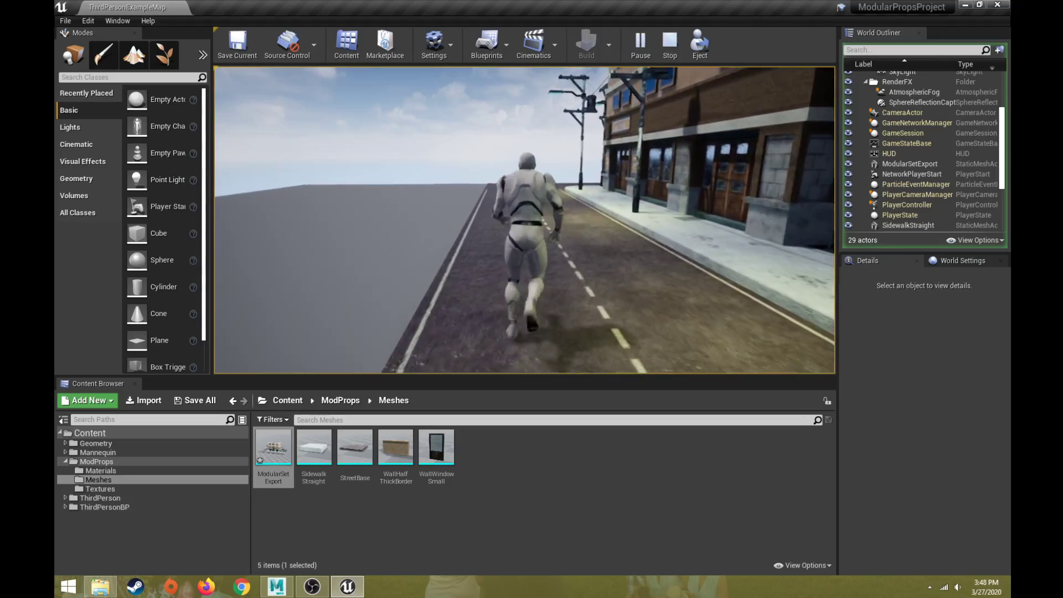
key("Escape")
- Review the ModularSetExport mesh's simple collision around the street and trash area in the mesh editor, and close it
double_click(274, 446)
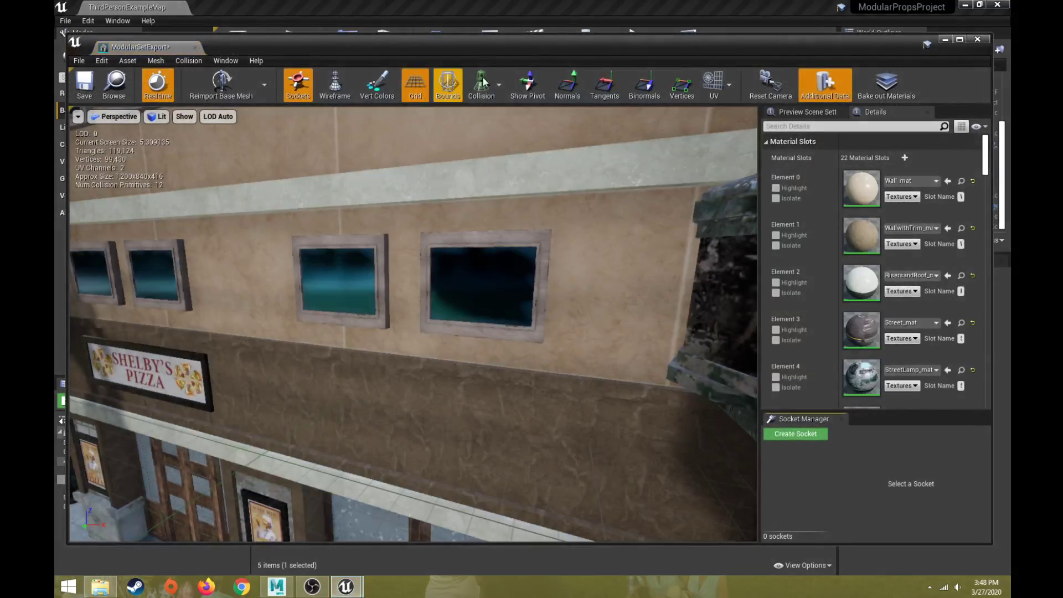
left_click(496, 83)
left_click(485, 118)
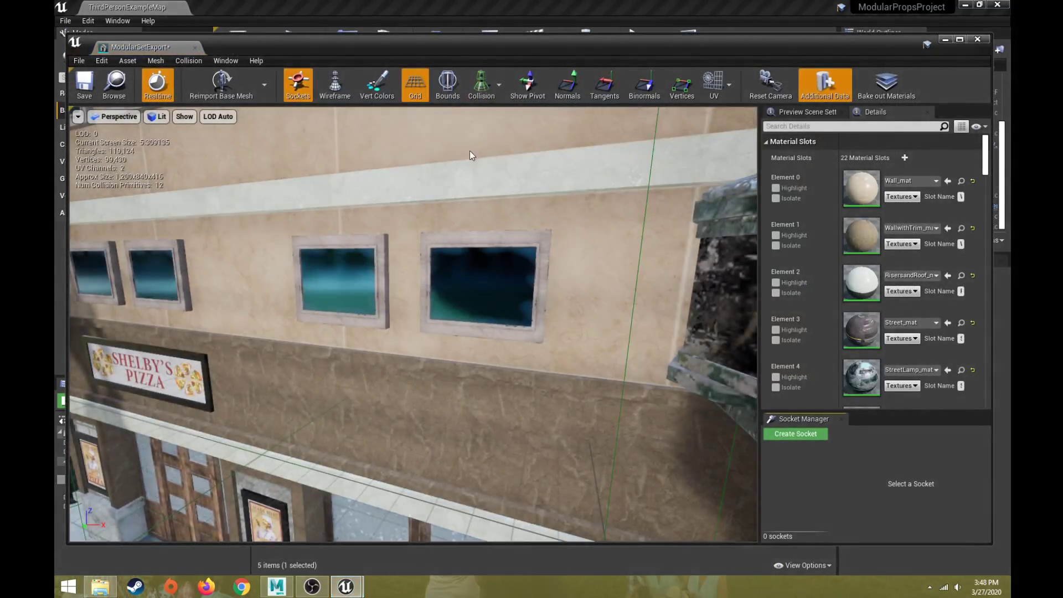
key("s")
right_click_drag(469, 153, 354, 212)
key("s")
key("d")
key("w")
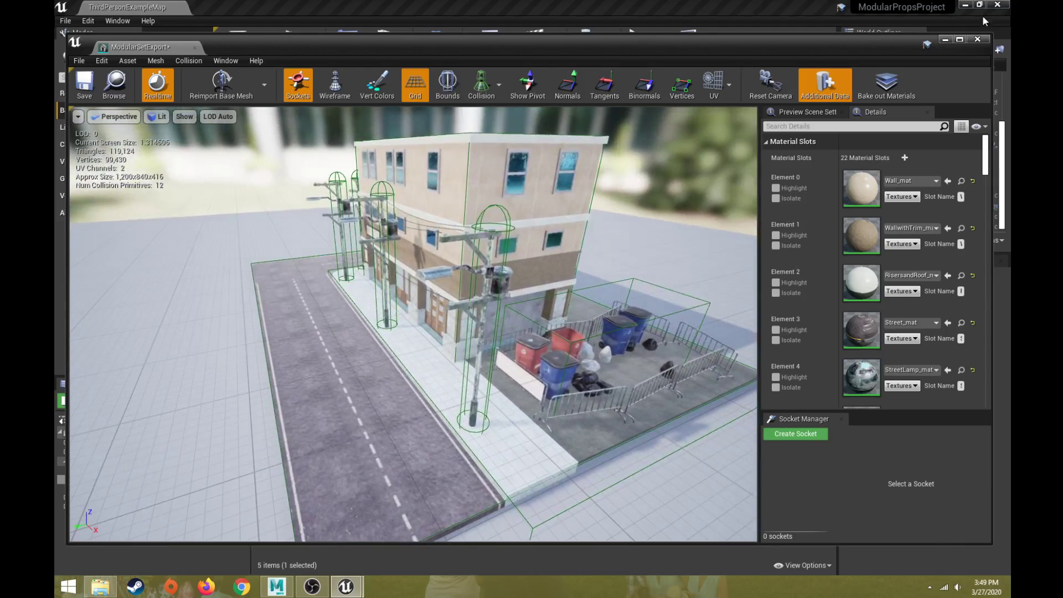
left_click(977, 40)
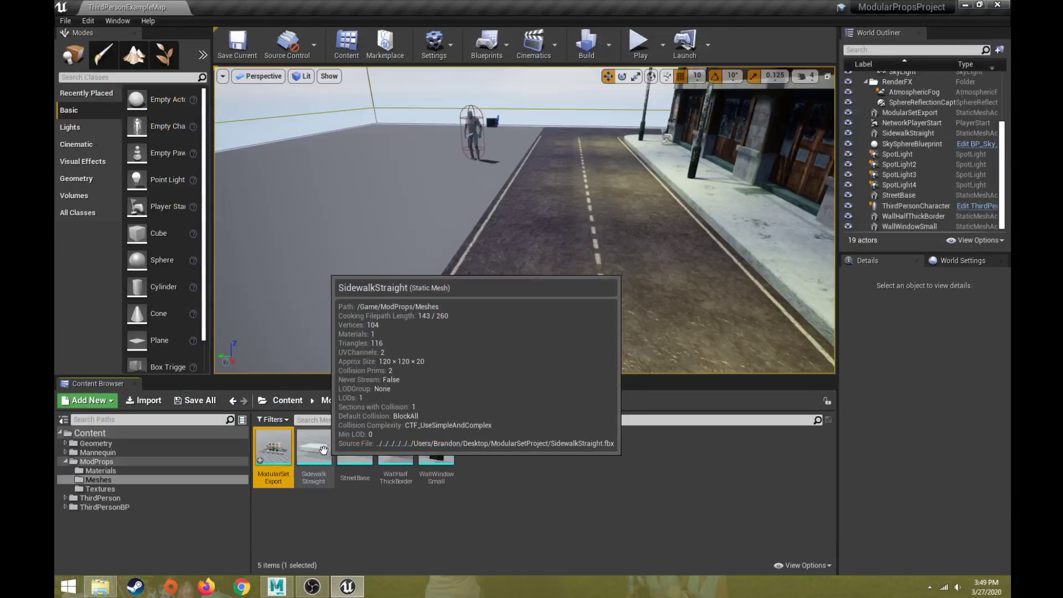
- Delete the four spotlights attached to the street lamps around the building
right_click_drag(470, 221, 462, 252)
key("s")
key("a")
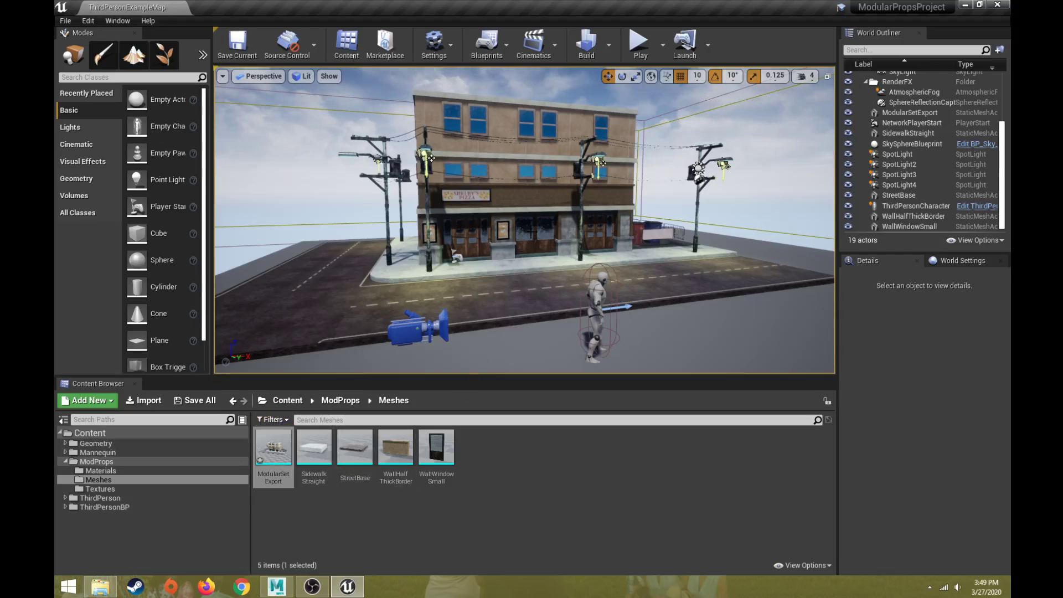
right_click_drag(477, 200, 450, 203)
right_click_drag(433, 166, 445, 167)
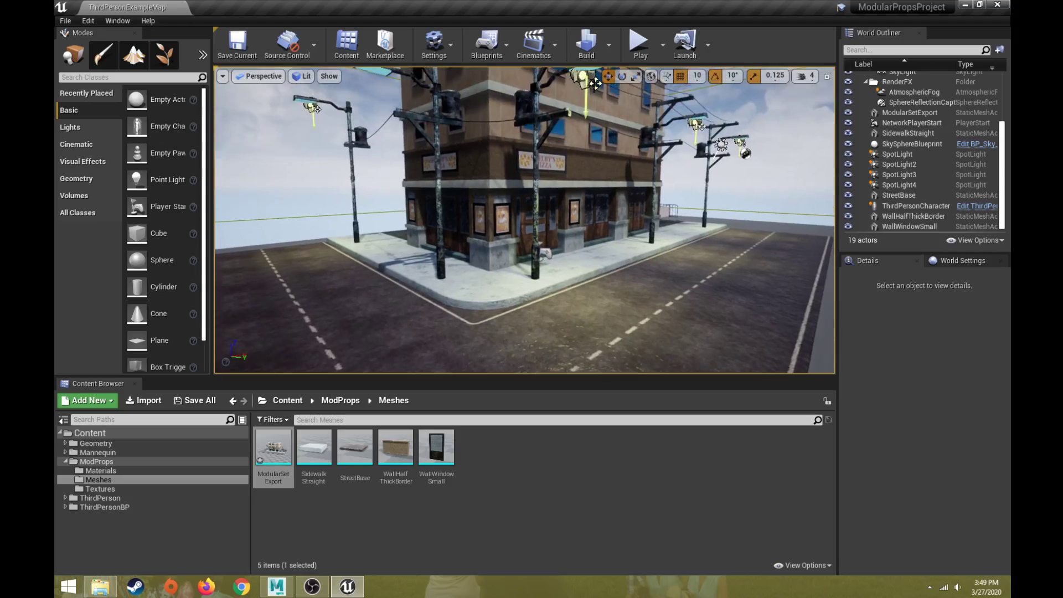
left_click(587, 80)
key("Delete")
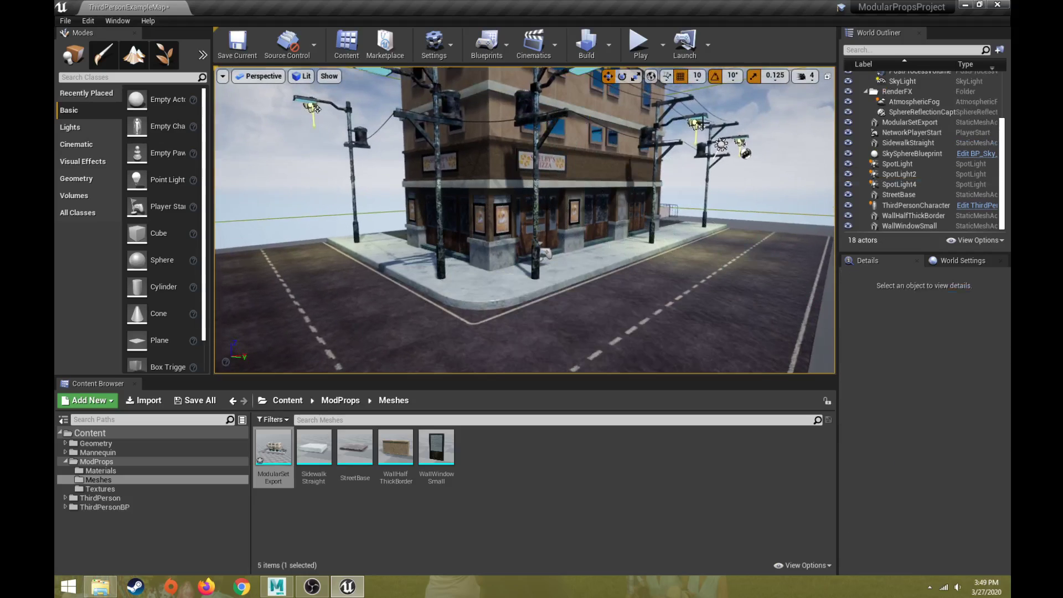
left_click(696, 123)
key("Delete")
left_click(740, 143)
key("Delete")
left_click(313, 107)
key("Delete")
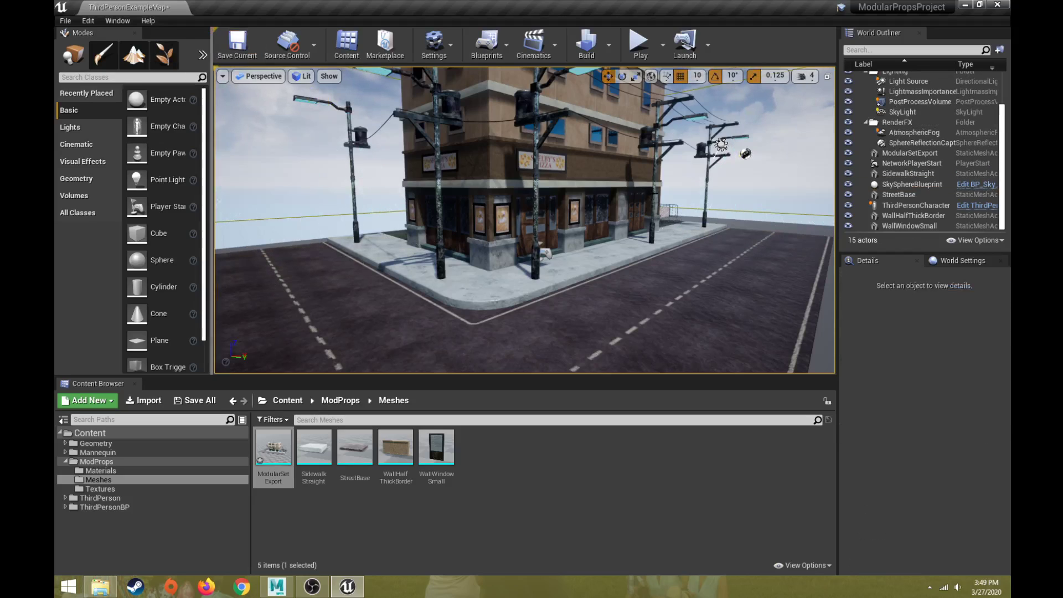
- Set the mobility of the directional Light Source to Stationary
right_click_drag(658, 133, 693, 112)
left_click(643, 183)
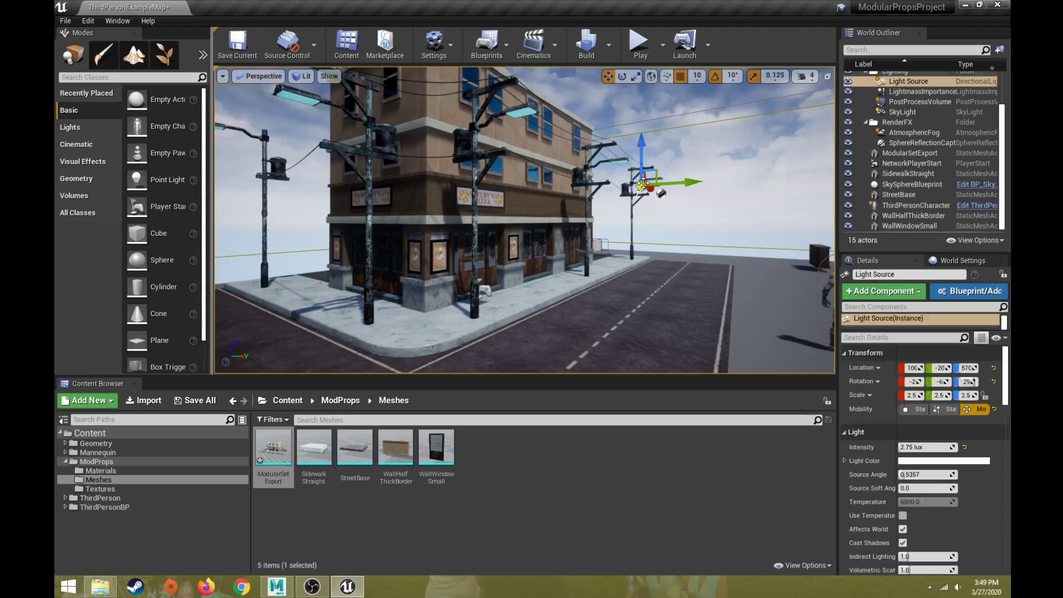
left_click(945, 409)
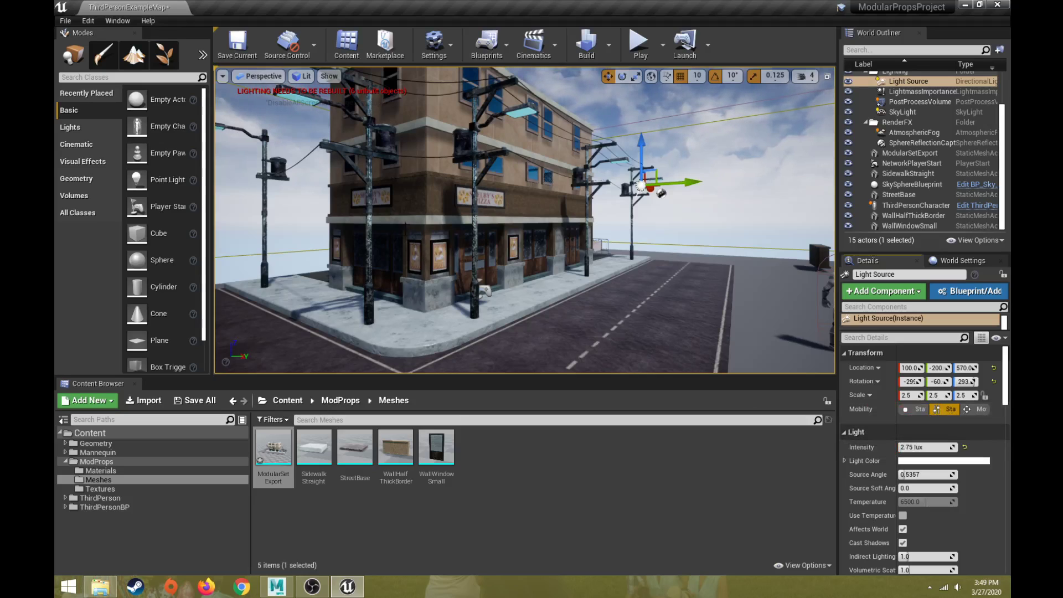
- Examine the lighting and shadows on the building, the street and the separate modular pieces
right_click_drag(510, 210, 469, 228)
key("s")
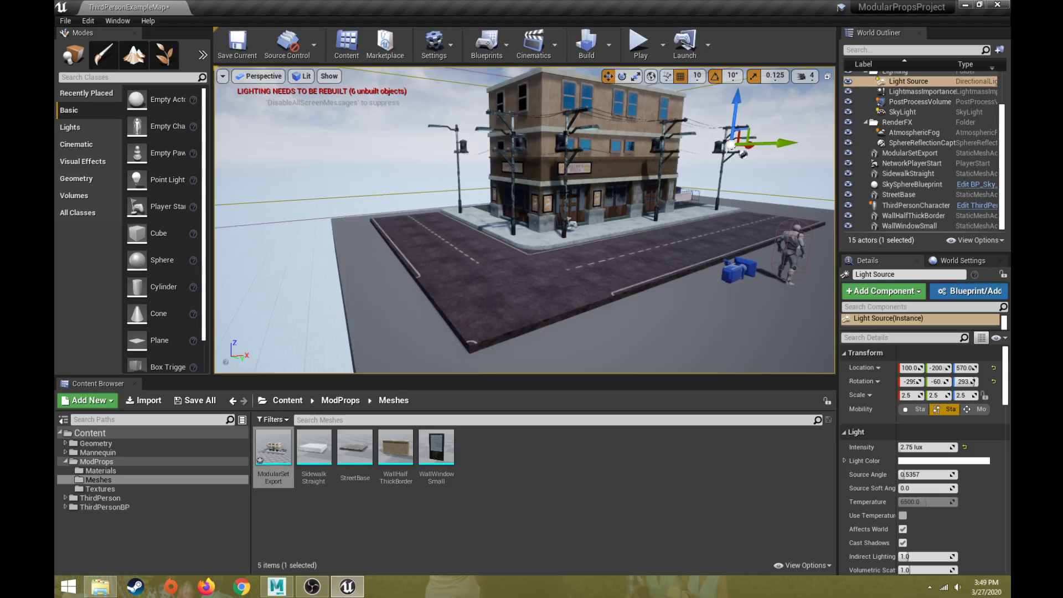
right_click_drag(594, 190, 655, 190)
key("w")
key("s")
key("w")
key("s")
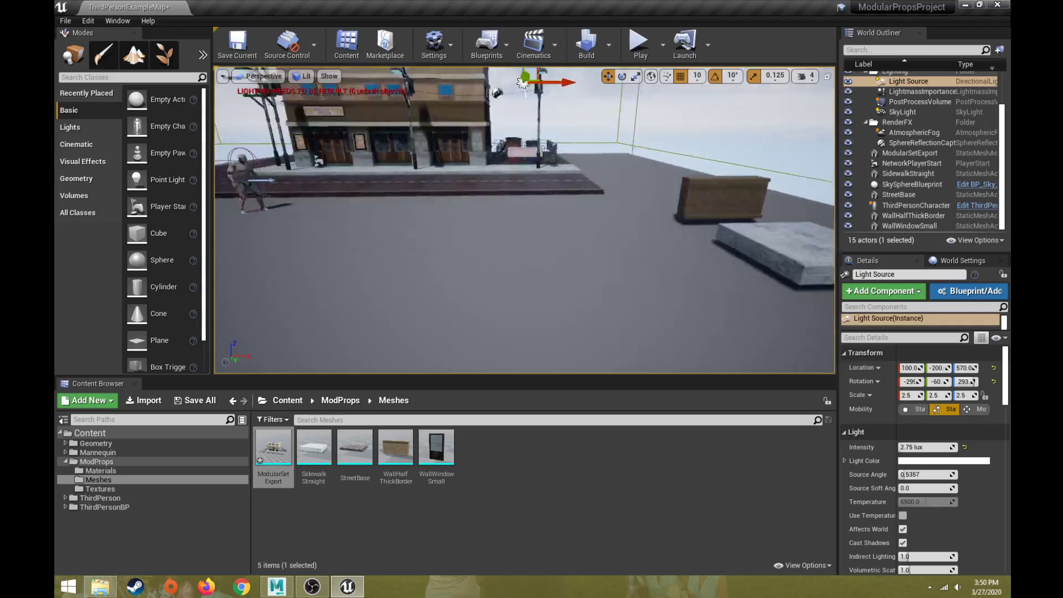
right_click_drag(525, 221, 567, 223)
right_click_drag(621, 188, 621, 189)
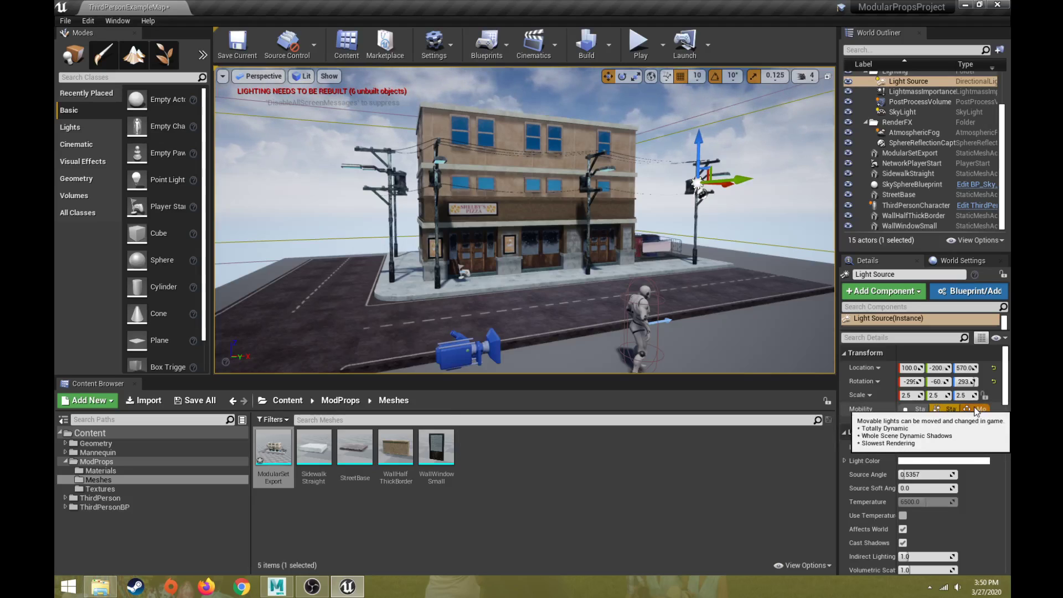
- Widen the details area and set the directional Light Source's mobility to Movable
left_click_drag(837, 406, 752, 411)
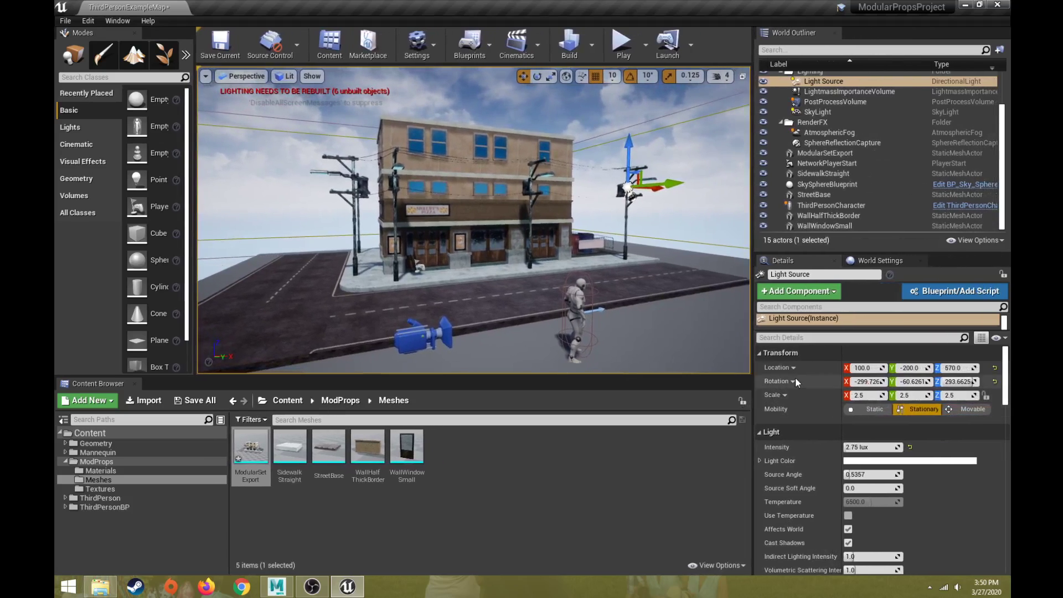
right_click_drag(632, 204, 696, 190)
key("w")
key("w")
right_click_drag(536, 222, 536, 222)
scroll(864, 138, "up", 2)
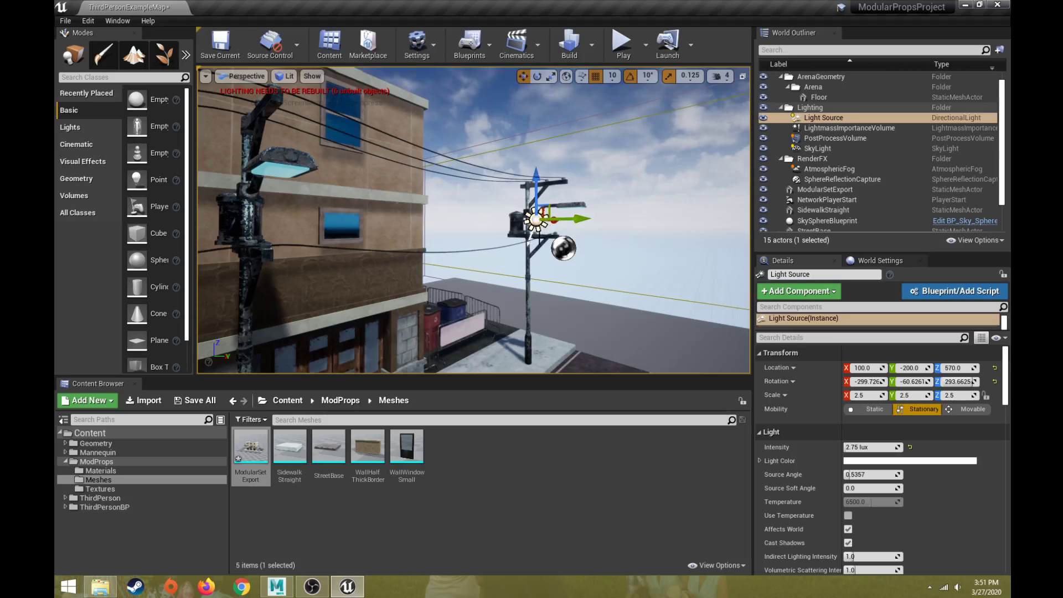
scroll(540, 293, "down", 5)
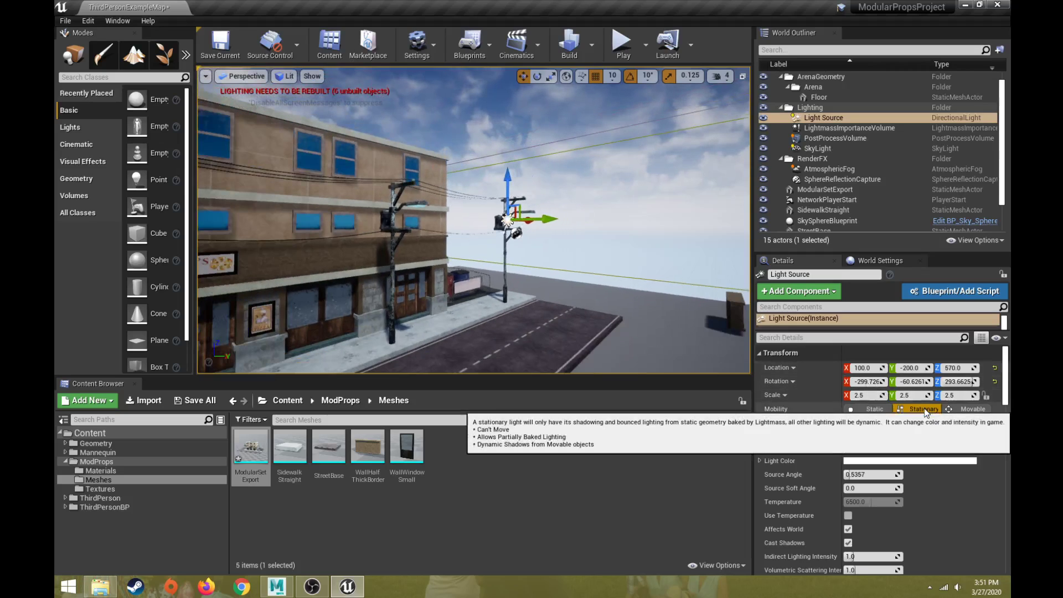
left_click(965, 409)
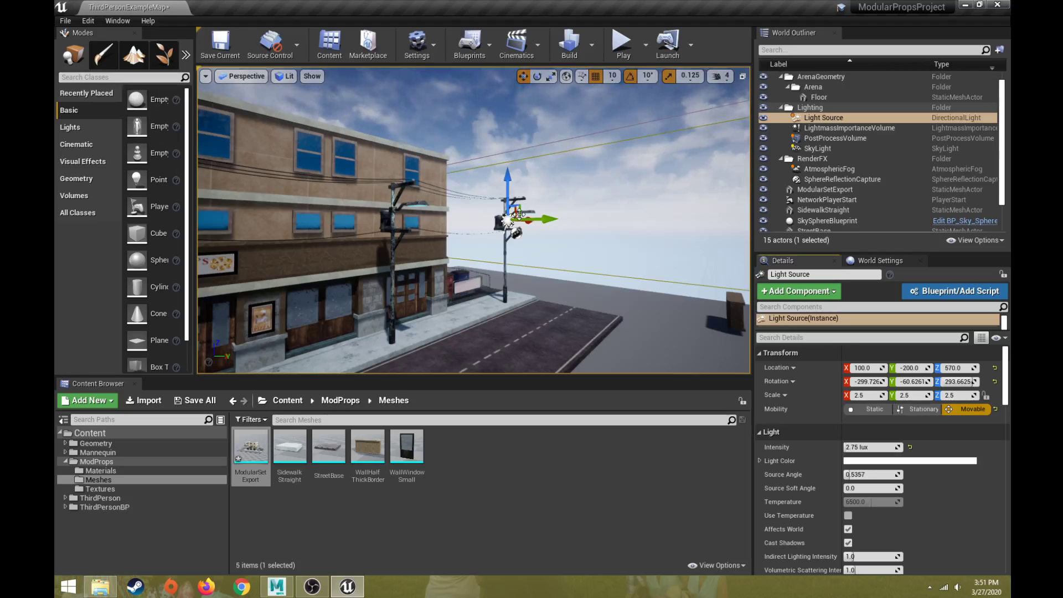
- Look over the street and trash area's shadows and check the lighting quality options for builds
right_click_drag(531, 207, 421, 231)
key("s")
key("w")
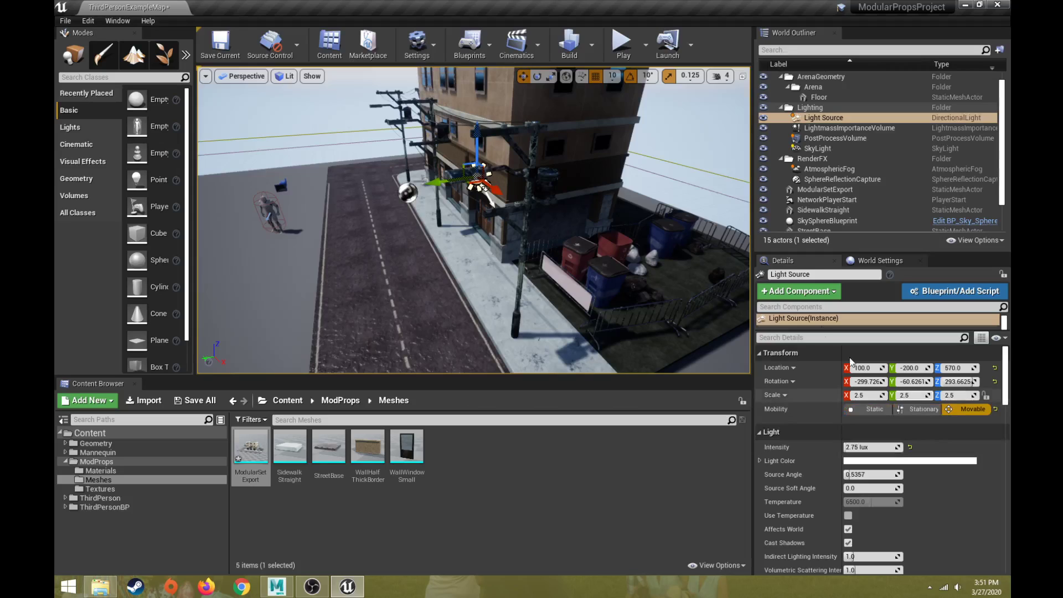
left_click(590, 46)
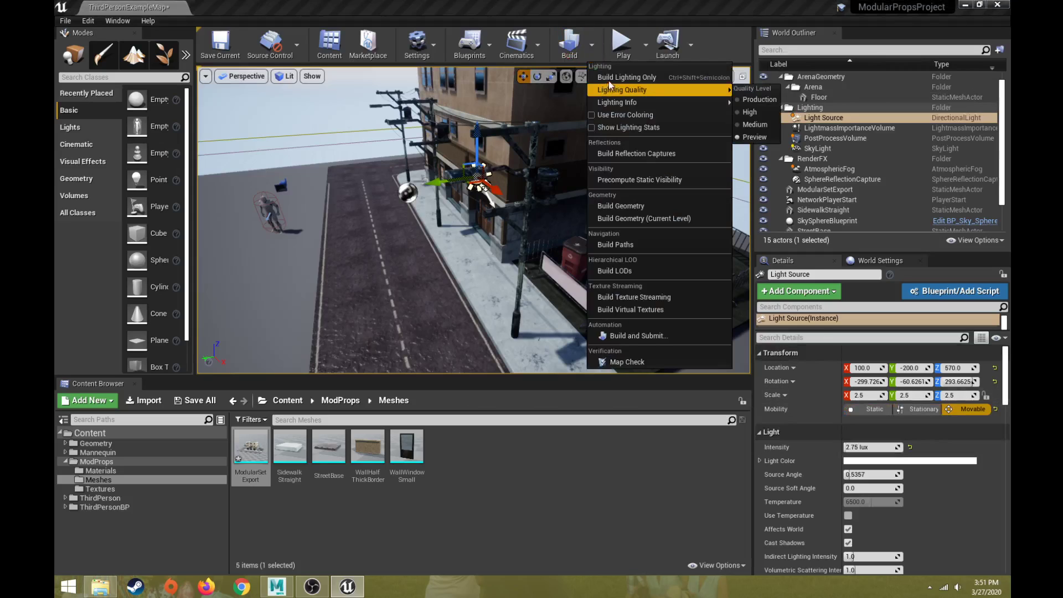
left_click(591, 48)
- Rotate the directional Light Source to about -310.86, -68.76, 307.19 degrees to change the sun's direction
right_click_drag(500, 217, 579, 231)
key("e")
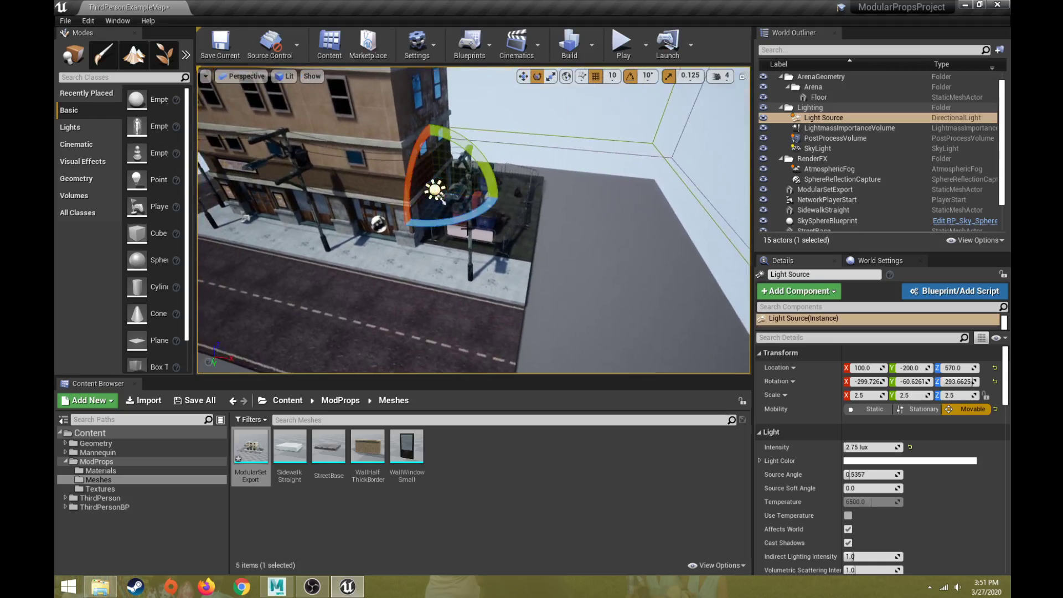
right_click_drag(445, 222, 449, 159)
mouse_move(487, 154)
left_mouse_down()
mouse_move(469, 169)
mouse_move(502, 164)
left_mouse_up()
left_click_drag(579, 193, 577, 171)
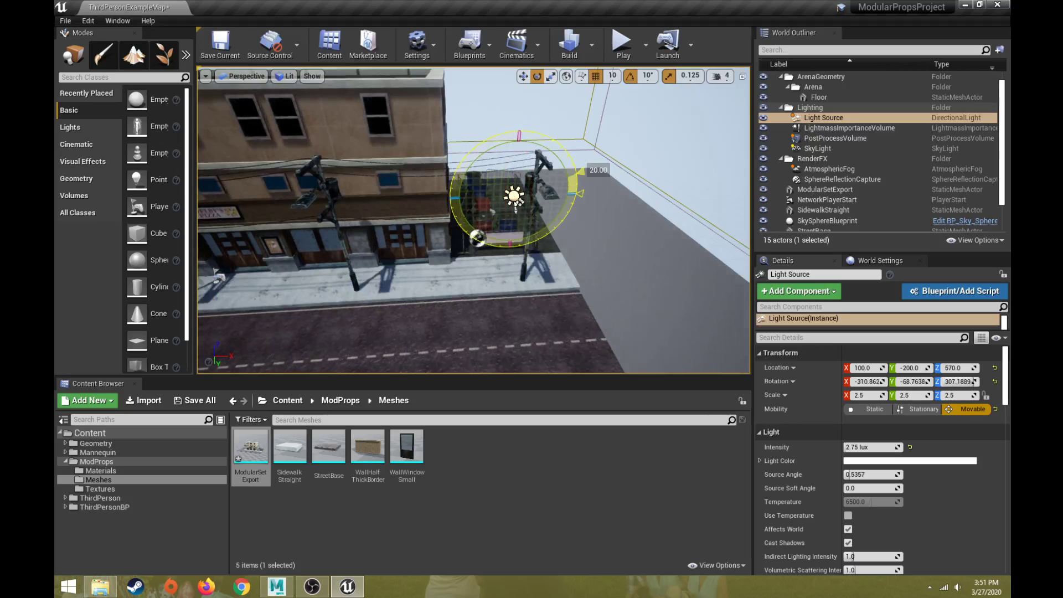
- Examine the shadows that the rotated directional light casts on the building, sidewalk and street
right_click_drag(520, 205, 677, 234)
key("s")
key("d")
key("w")
key("s")
key("a")
mouse_move(677, 234)
left_mouse_down()
mouse_move(662, 249)
mouse_move(678, 234)
left_mouse_up()
key("ctrl+z")
key("s")
right_click_drag(677, 234, 651, 367)
key("w")
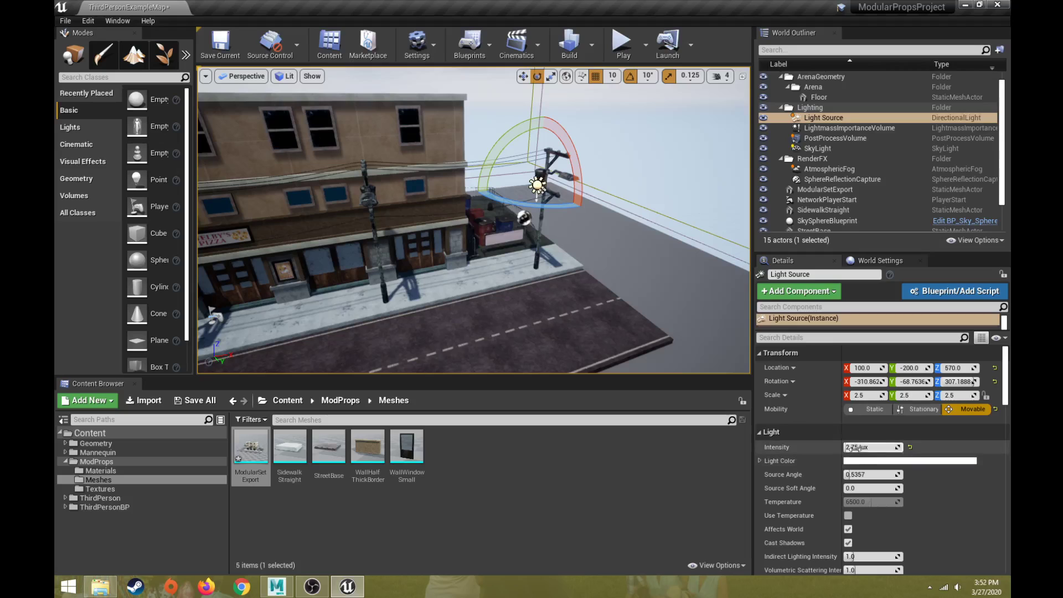
- Try a different intensity on the directional Light Source, and undo the change
mouse_move(852, 446)
left_mouse_down()
mouse_move(876, 446)
mouse_move(856, 444)
left_mouse_up()
key("ctrl+z")
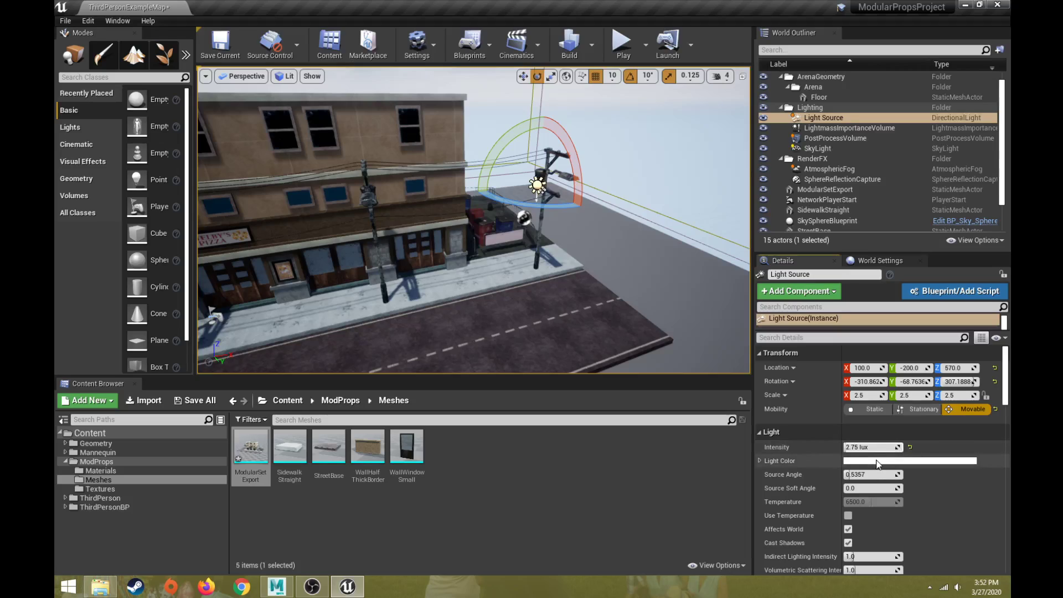
- Place a Spot Light at the street's edge in front of the building, near the middle street lamp
right_click_drag(567, 259, 545, 277)
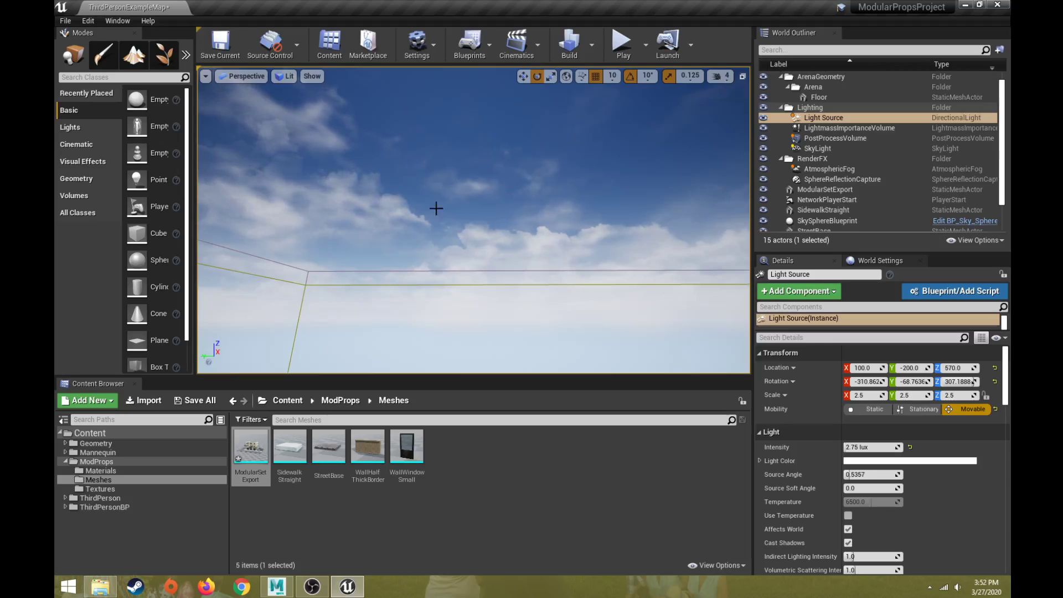
right_click_drag(603, 284, 565, 341)
right_click_drag(557, 220, 557, 221)
right_click_drag(555, 138, 532, 141)
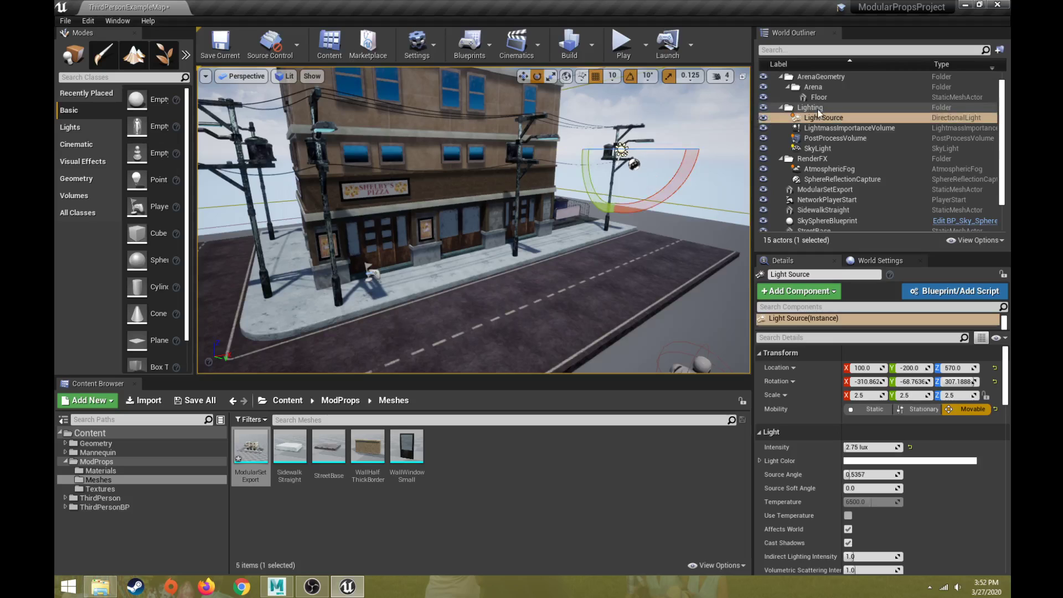
right_click_drag(546, 212, 493, 215)
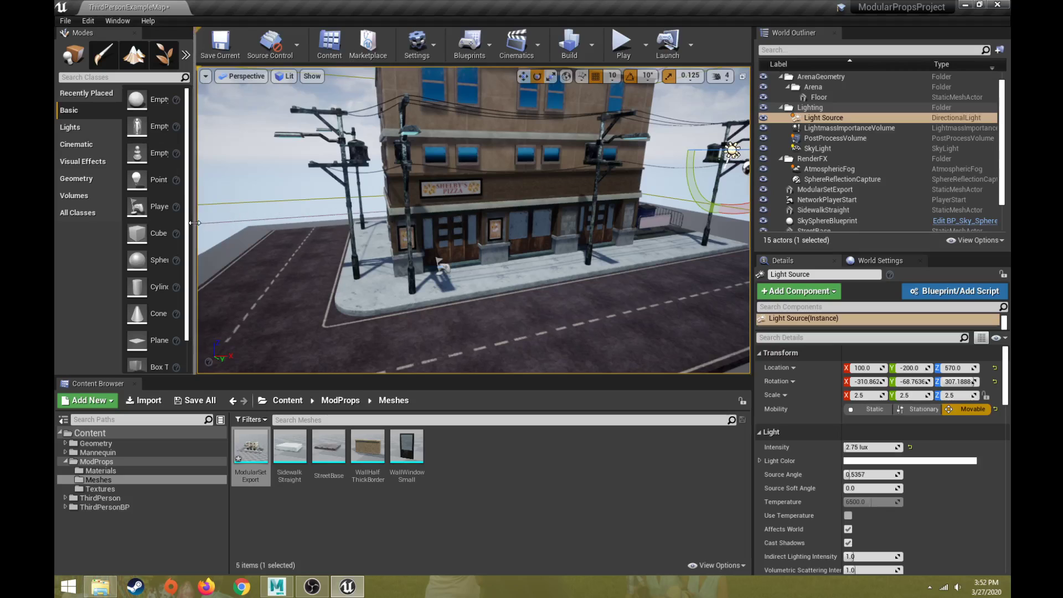
left_click_drag(194, 222, 292, 222)
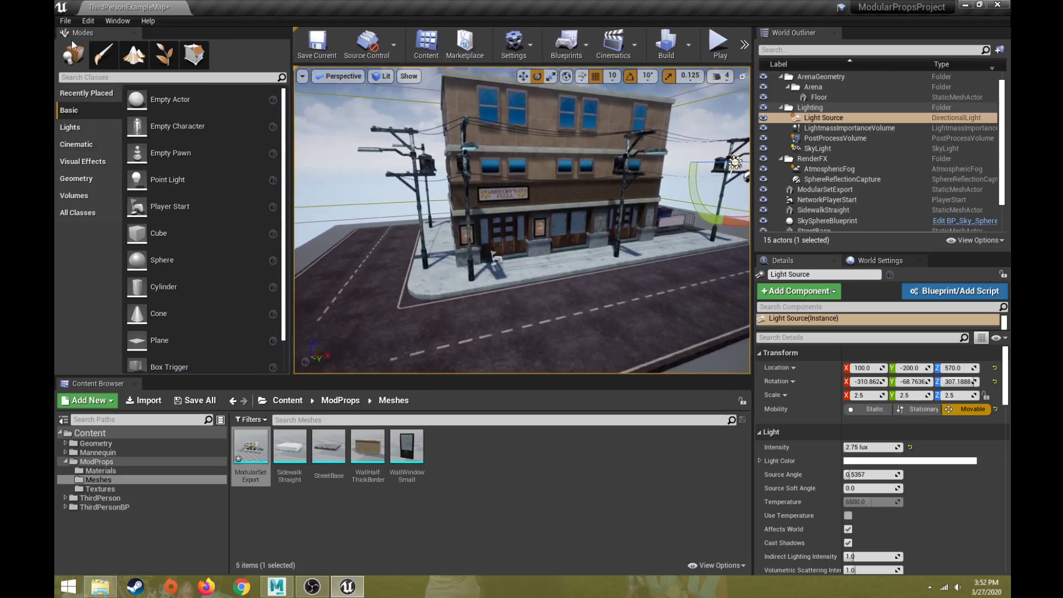
left_click(91, 130)
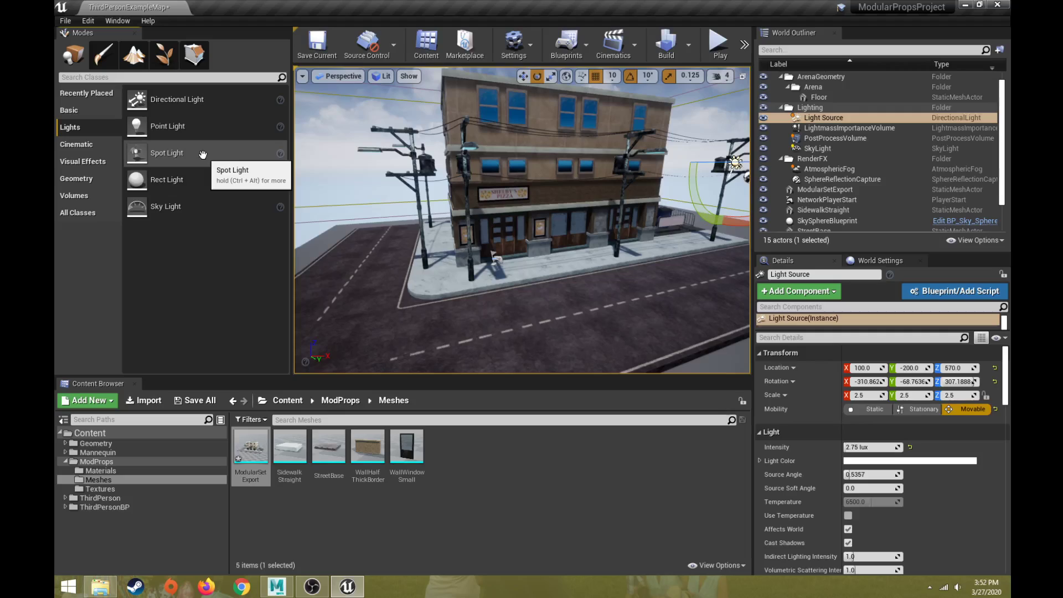
left_click_drag(203, 154, 507, 256)
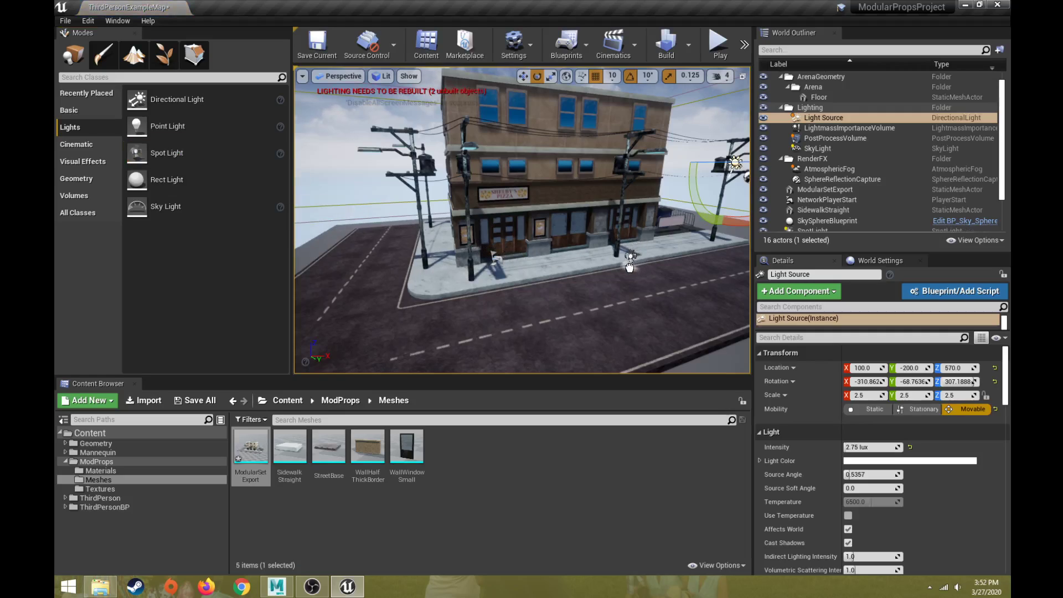
left_click_drag(644, 268, 644, 266)
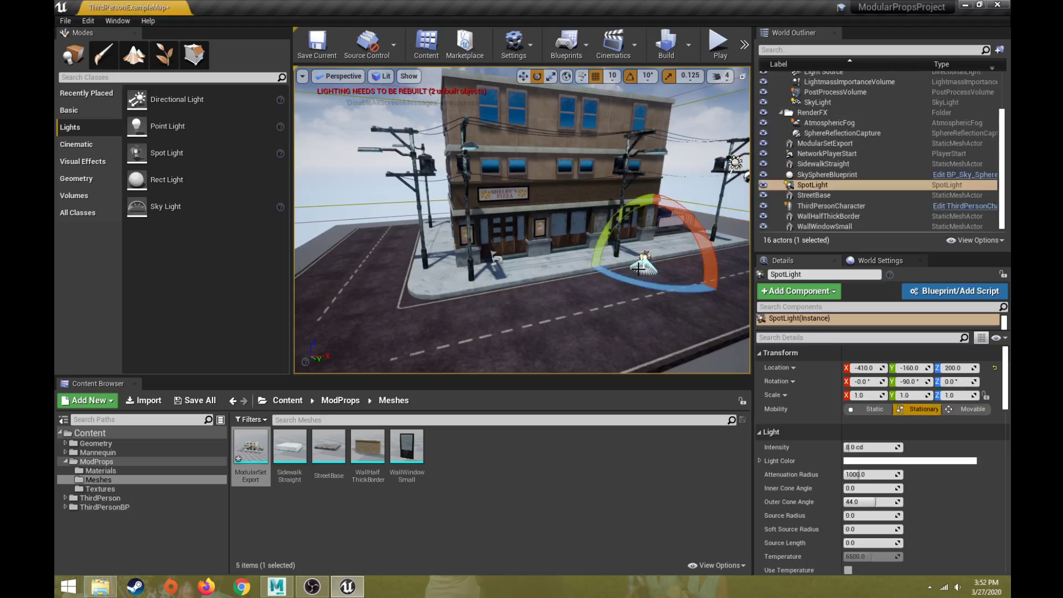
- Raise the spotlight toward the front street lamp, to about X -450 and Z 540
key("f")
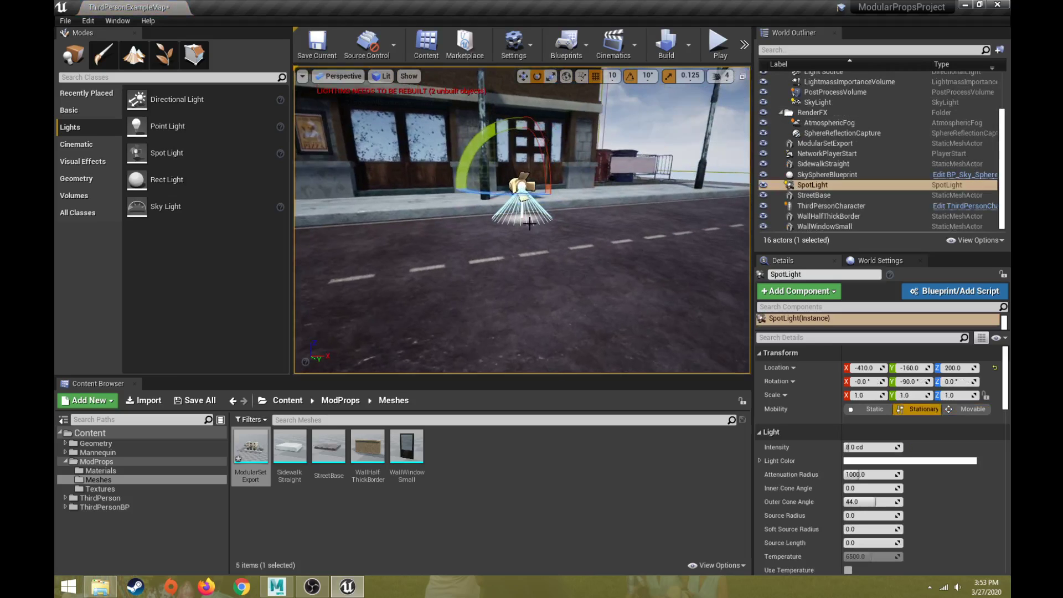
right_click_drag(621, 262, 590, 256)
key("w")
key("s")
key("w")
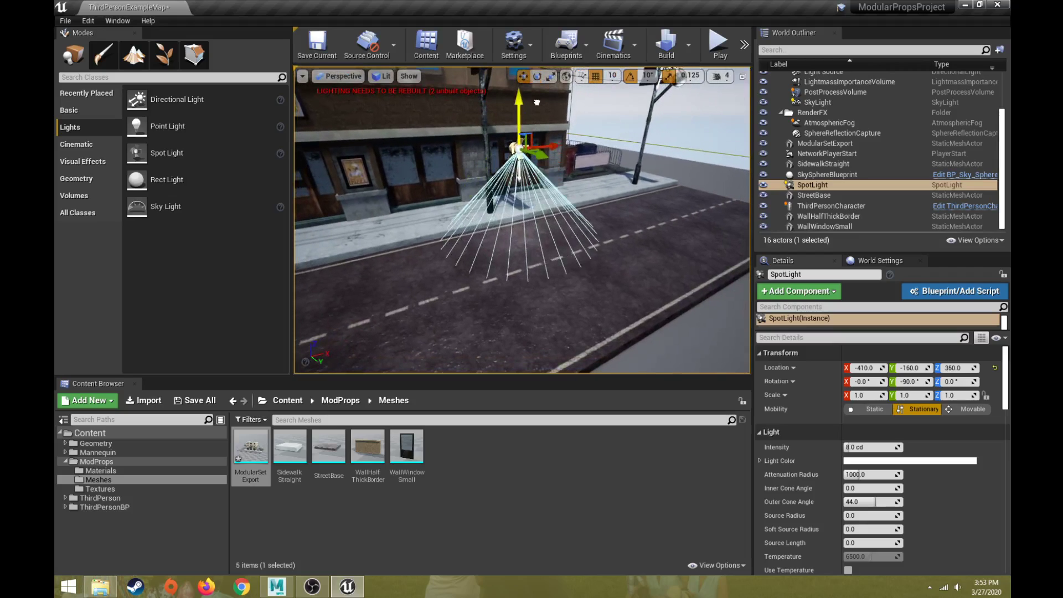
left_click_drag(536, 102, 536, 50)
right_click_drag(540, 128, 520, 115)
left_click_drag(551, 83, 551, 71)
right_click_drag(551, 128, 530, 93)
key("s")
key("w")
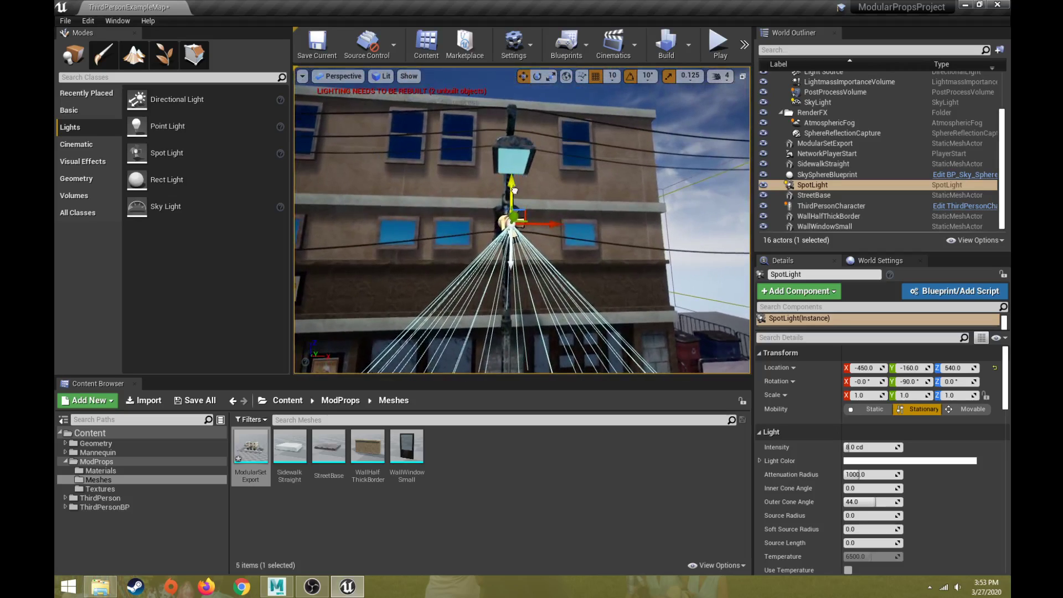
- Align the spotlight directly under the lamp head, at about Y -140 and Z 590
left_click_drag(514, 189, 513, 141)
right_click_drag(513, 141, 650, 152)
key("a")
right_click_drag(460, 180, 487, 186)
left_click_drag(537, 151, 571, 142)
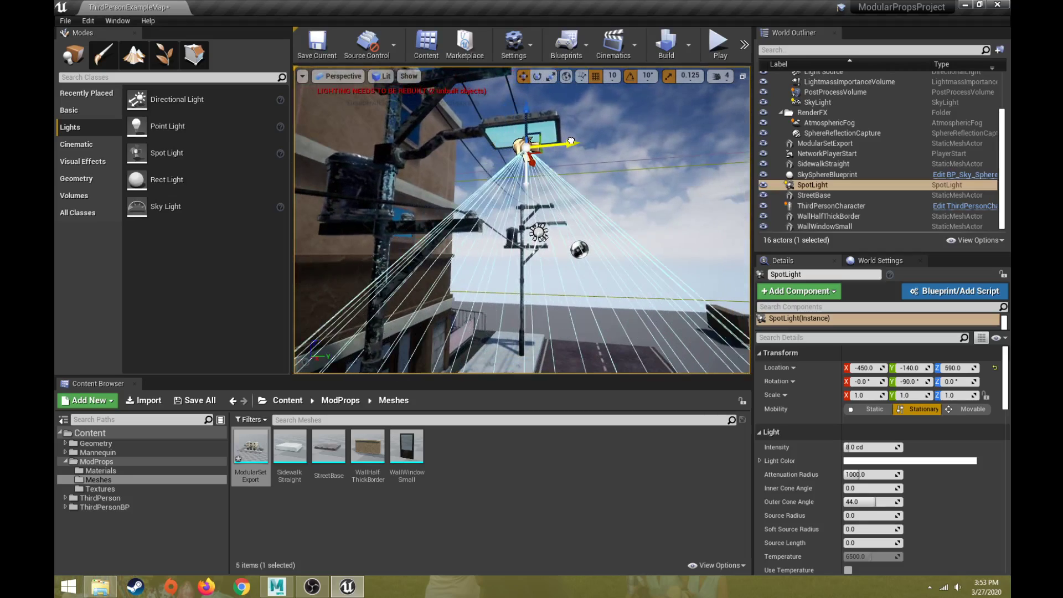
- Change the spotlight's light color to a pale warm yellow
right_click_drag(537, 174, 307, 214)
key("s")
right_click_drag(532, 231, 595, 243)
key("s")
key("w")
left_click_drag(525, 205, 531, 210, "alt")
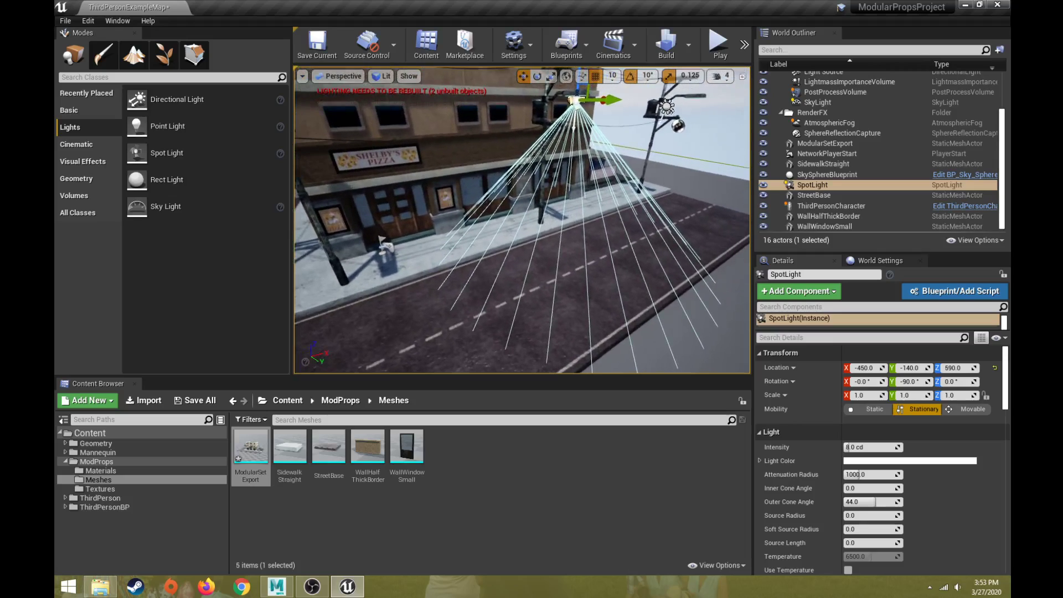
left_click(860, 462)
left_click_drag(685, 371, 699, 391)
left_click(786, 545)
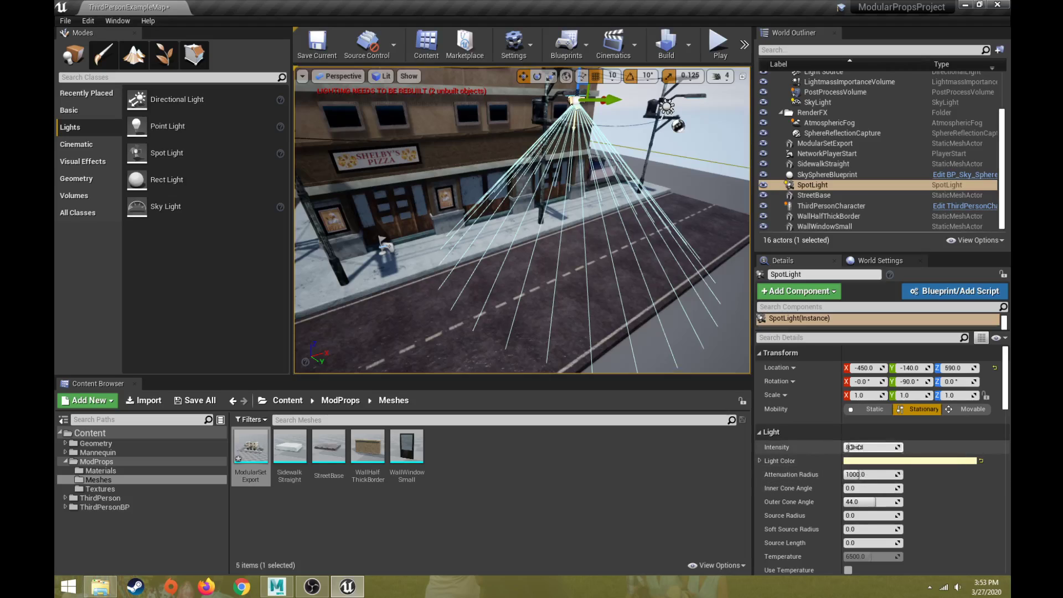
- Raise the spotlight's intensity to about 101.58 cd and check its glow on the street
left_click_drag(850, 447, 894, 447)
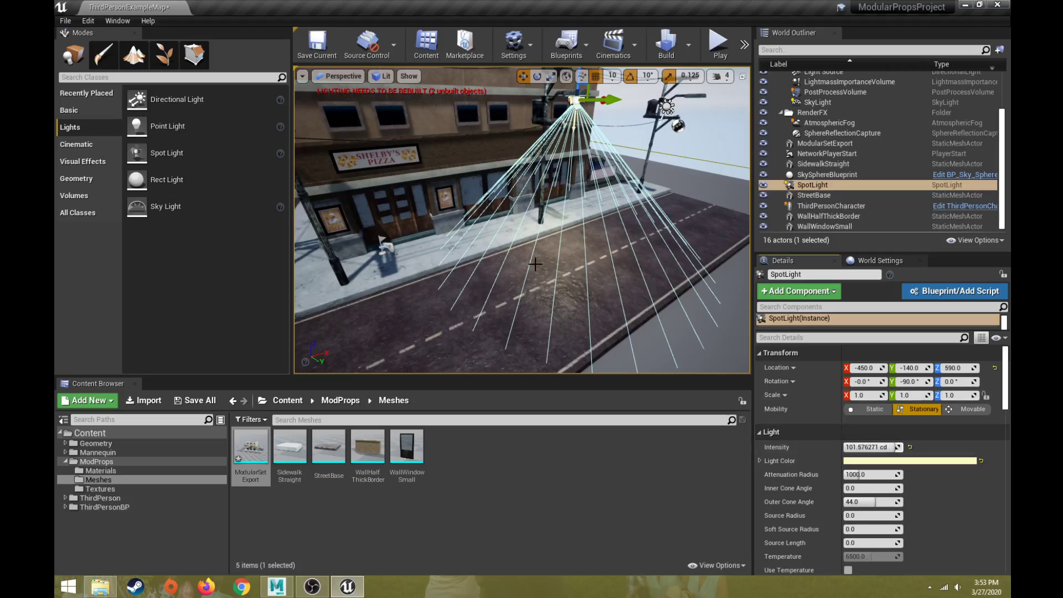
mouse_move(554, 298)
right_mouse_down()
mouse_move(540, 310)
mouse_move(554, 321)
mouse_move(556, 294)
mouse_move(567, 293)
right_mouse_up()
key("w")
key("s")
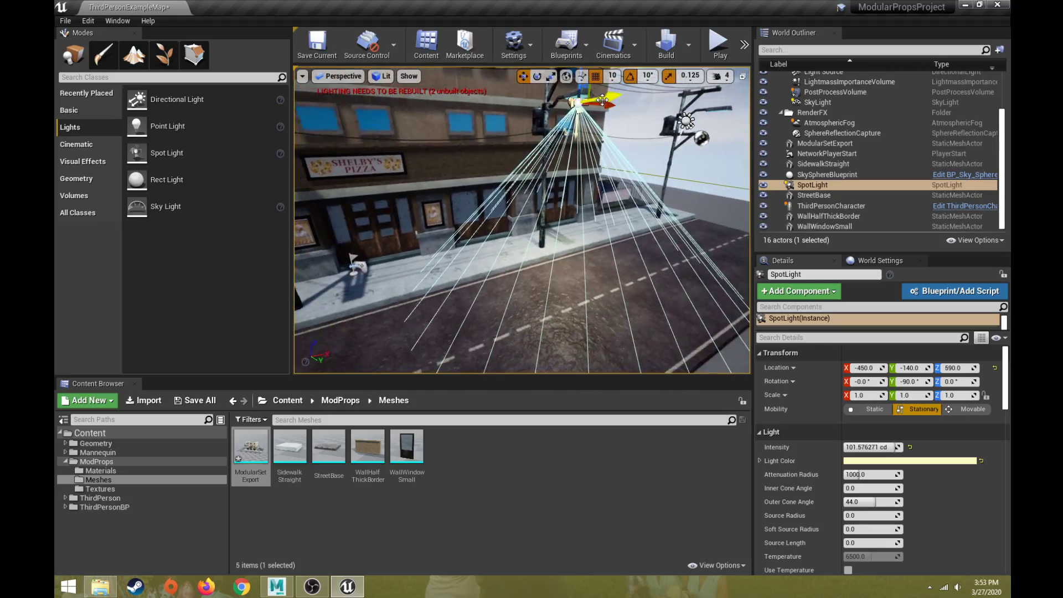
- Try moving the spotlight along its Y axis, and undo the move
mouse_move(605, 105)
left_mouse_down()
mouse_move(714, 108)
mouse_move(502, 108)
mouse_move(716, 106)
mouse_move(519, 108)
mouse_move(640, 109)
mouse_move(603, 105)
left_mouse_up()
left_click_drag(598, 164, 525, 347)
key("ctrl+z")
- Set the lamp spotlight's mobility to Movable
key("s")
mouse_move(525, 347)
right_mouse_down()
mouse_move(555, 332)
mouse_move(520, 330)
right_mouse_up()
key("d")
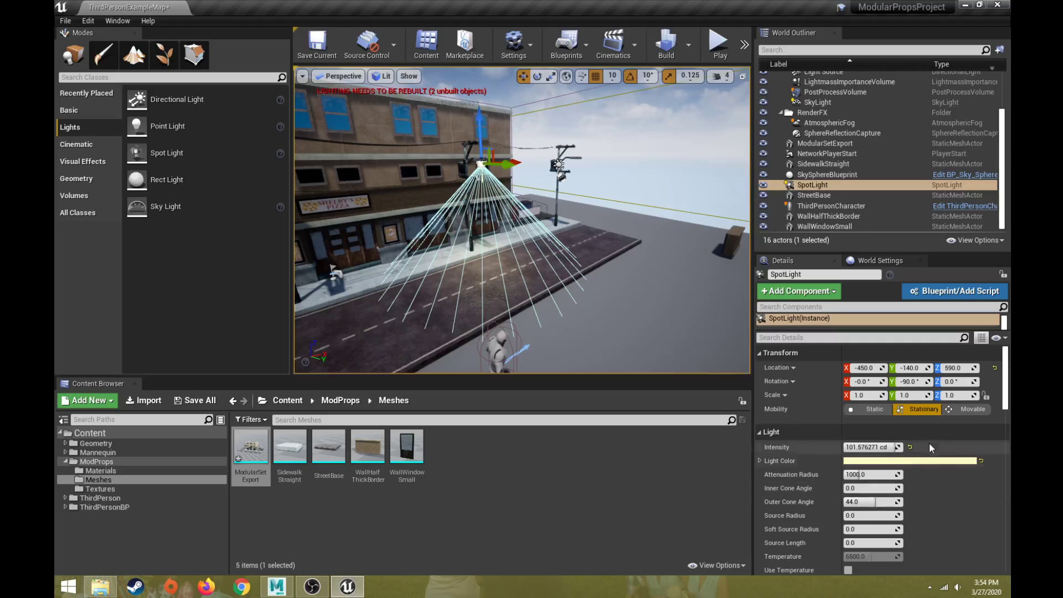
left_click(967, 410)
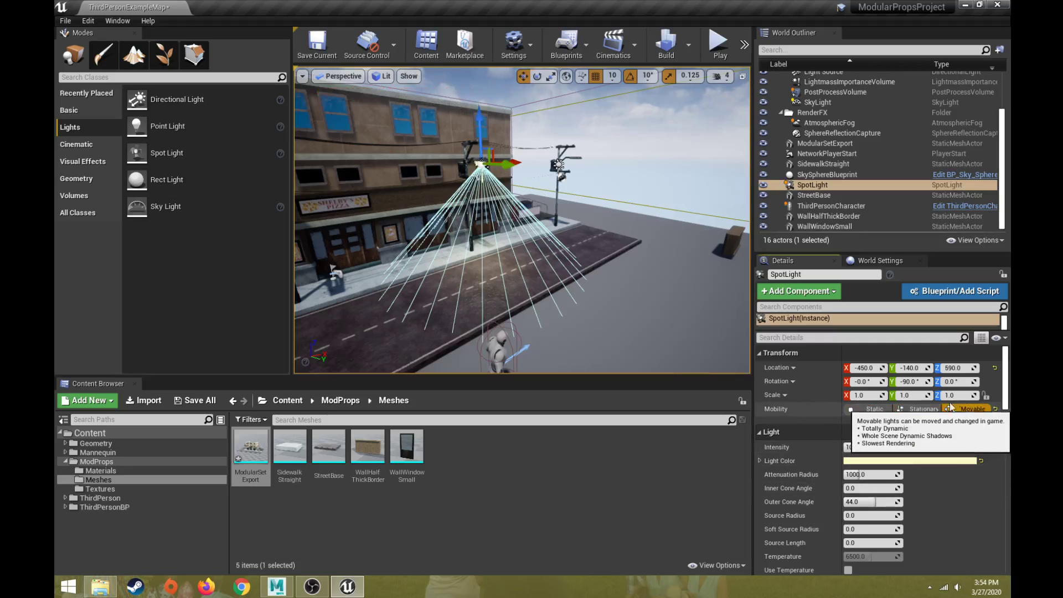
- Duplicate the spotlight along X to the street lamp by the trash area, at about X 180
key("d")
right_click_drag(462, 189, 384, 194)
right_click_drag(500, 219, 512, 216)
key("s")
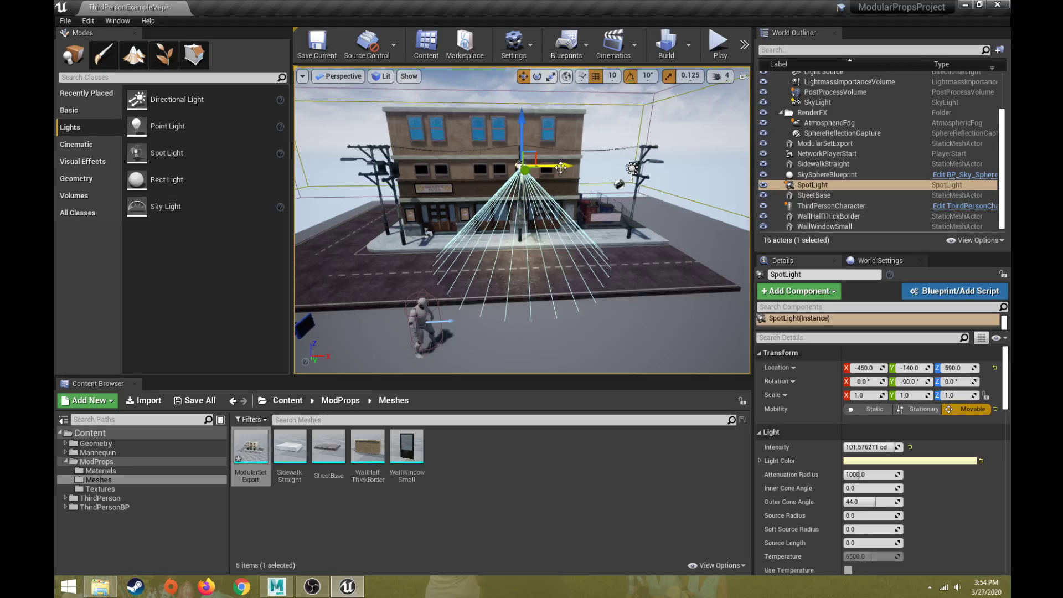
left_click_drag(561, 168, 700, 165, "alt")
key("f")
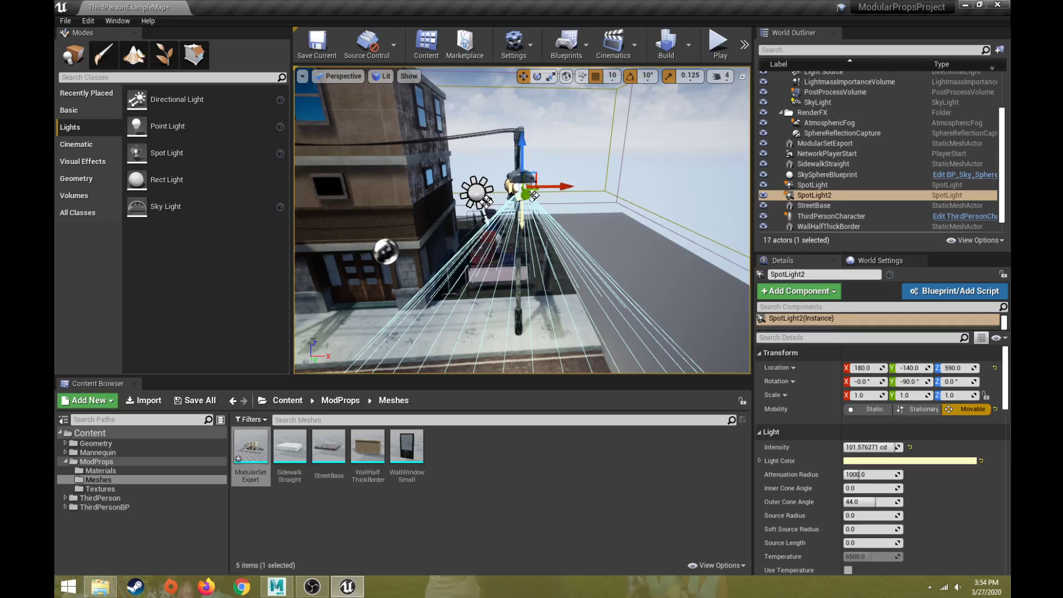
- Duplicate the spotlight to the front lamp near the building's street corner, at about X -1080
key("s")
right_click_drag(700, 165, 682, 182)
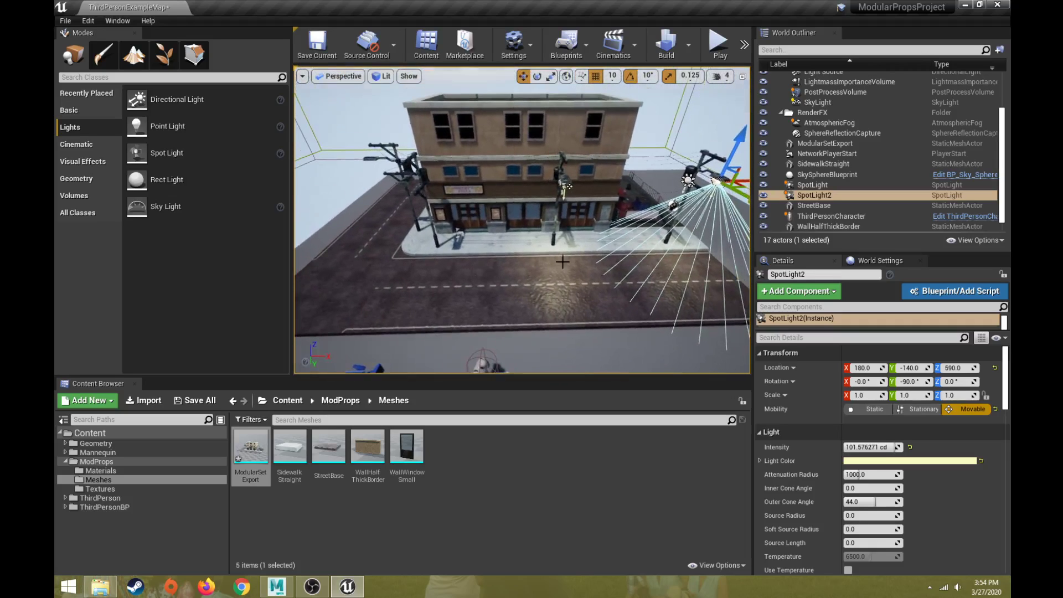
right_click_drag(562, 261, 598, 242)
left_click_drag(674, 191, 420, 221, "alt")
key("f")
right_click_drag(420, 221, 388, 222, "alt")
left_click_drag(387, 223, 403, 225, "alt")
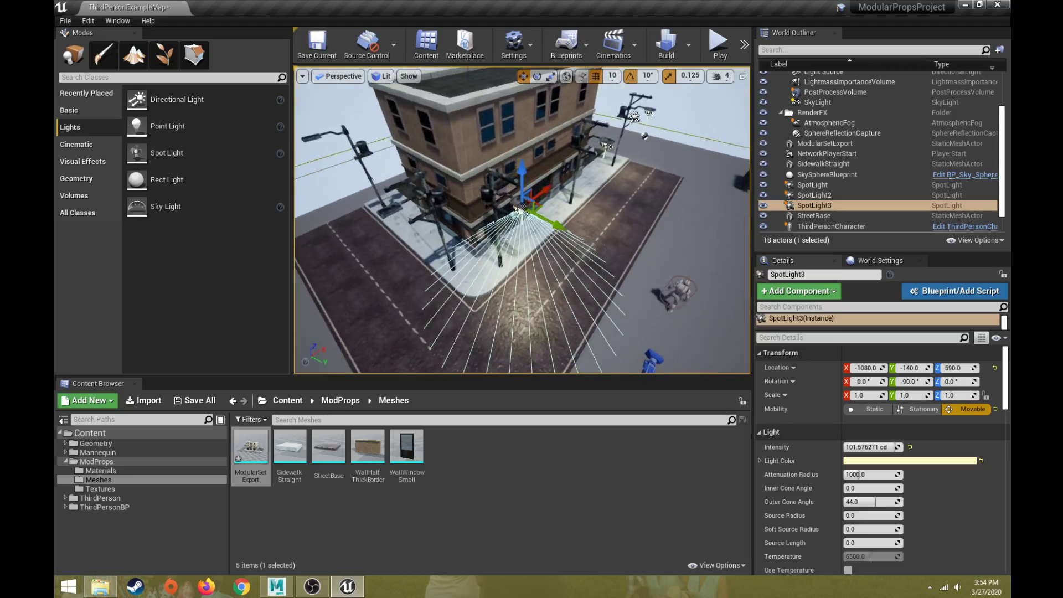
- Duplicate the corner spotlight to the first side-street lamp, at about X -1370, Y -430
left_click_drag(550, 196, 488, 226, "alt")
left_click_drag(492, 277, 372, 223)
key("f")
left_click_drag(564, 194, 625, 187)
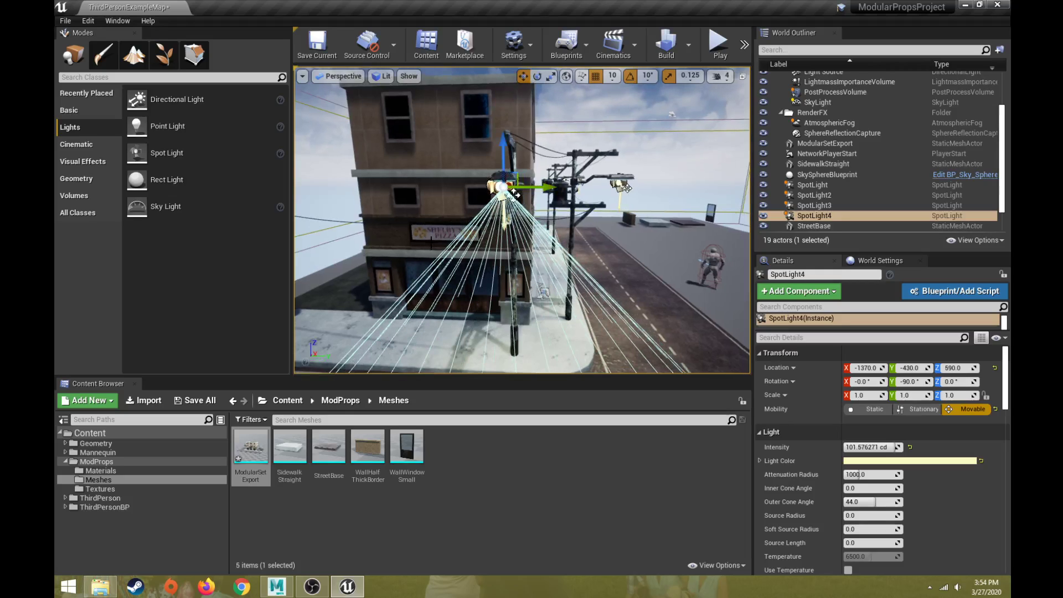
- Duplicate the side-street spotlight to the far lamp and position it at about X -1370, Y -1060, Z 650
left_click_drag(515, 194, 409, 141, "alt")
key("f")
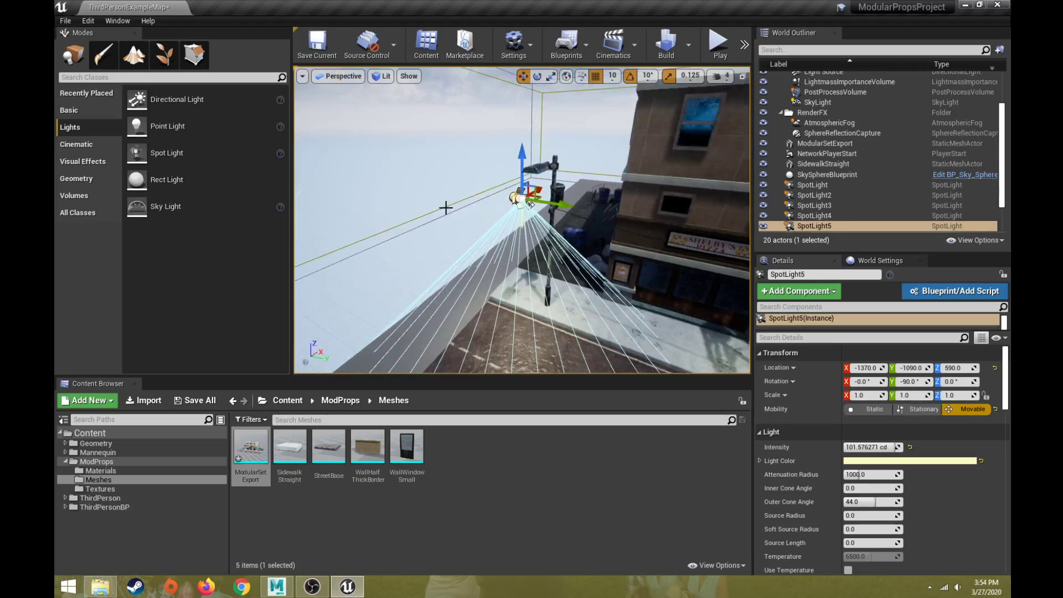
left_click_drag(444, 207, 566, 195, "alt")
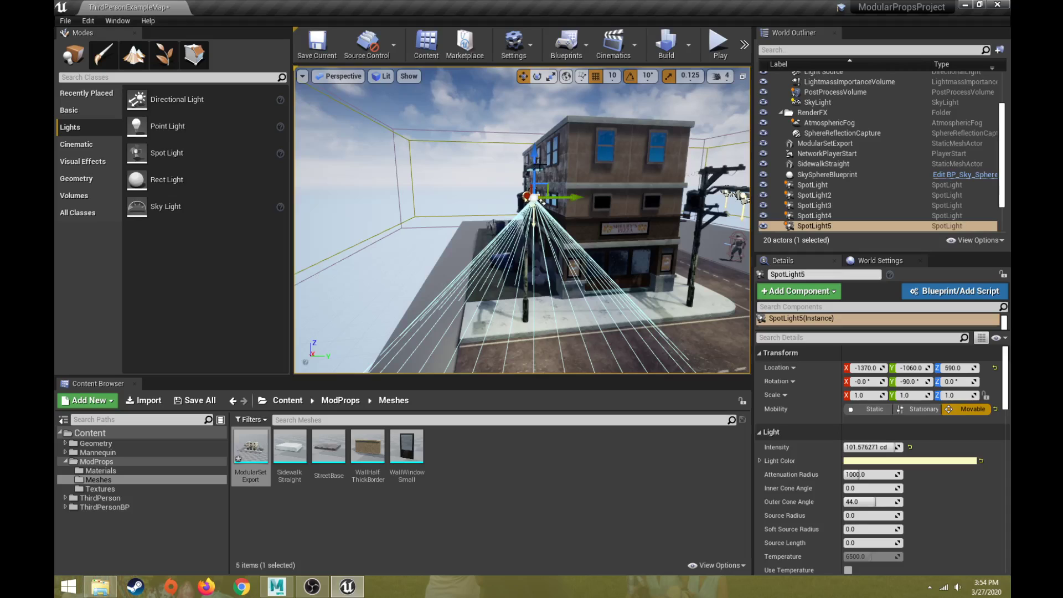
left_click_drag(537, 163, 545, 134)
right_click_drag(562, 222, 484, 274)
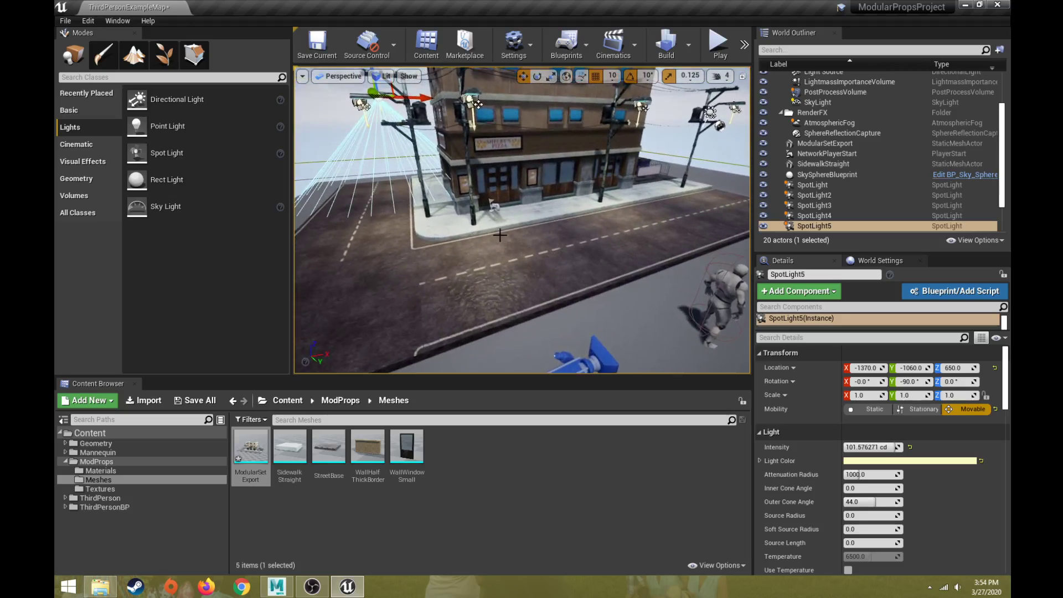
- Inspect the lit street lamps and play-test the level by running the character along both streets around the building, ending the session
right_click_drag(502, 239, 448, 243)
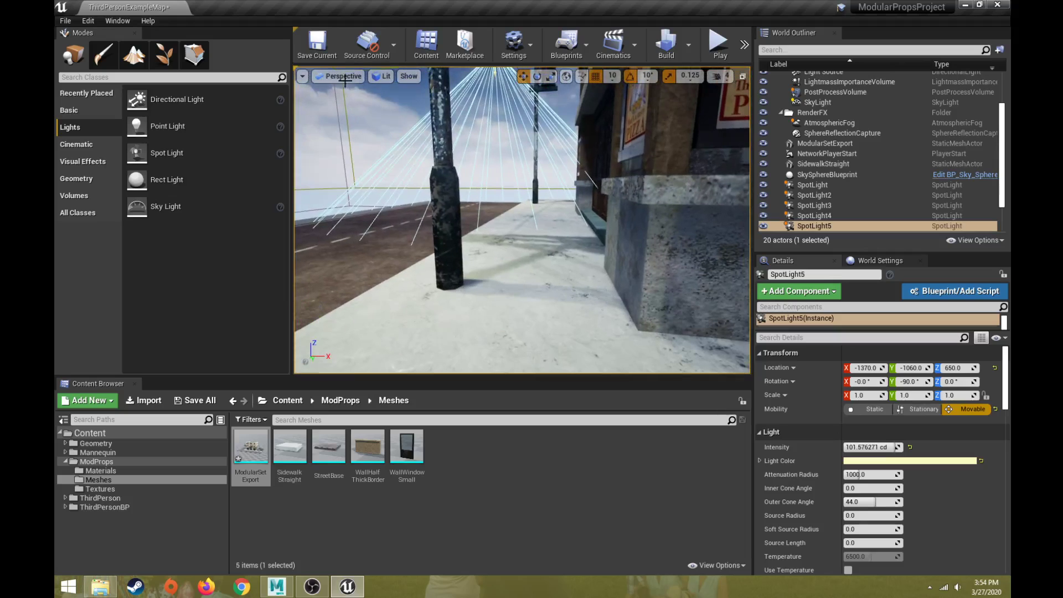
right_click_drag(431, 189, 445, 163)
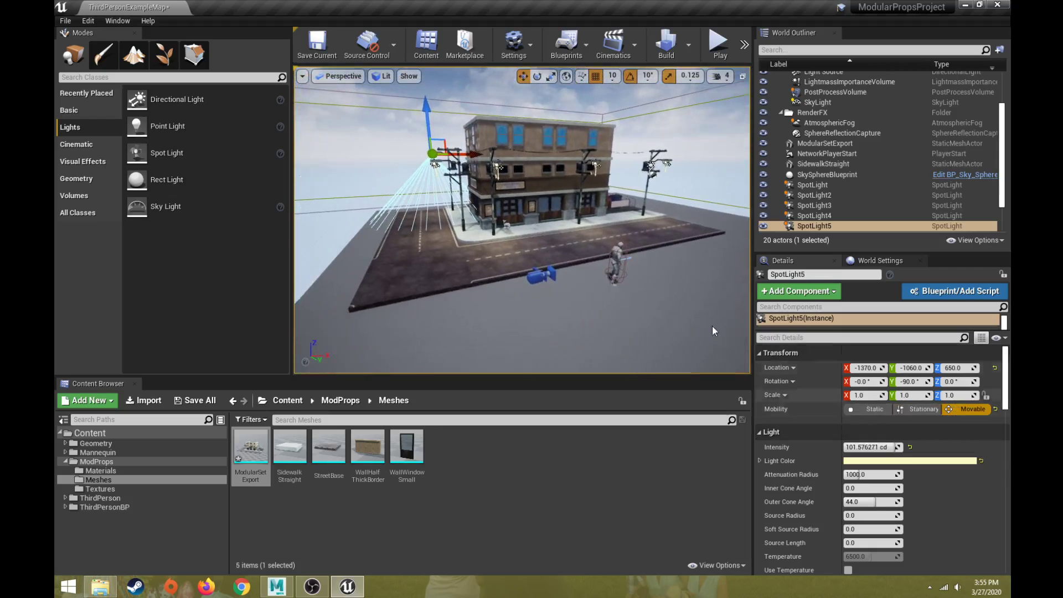
right_click_drag(415, 227, 455, 251)
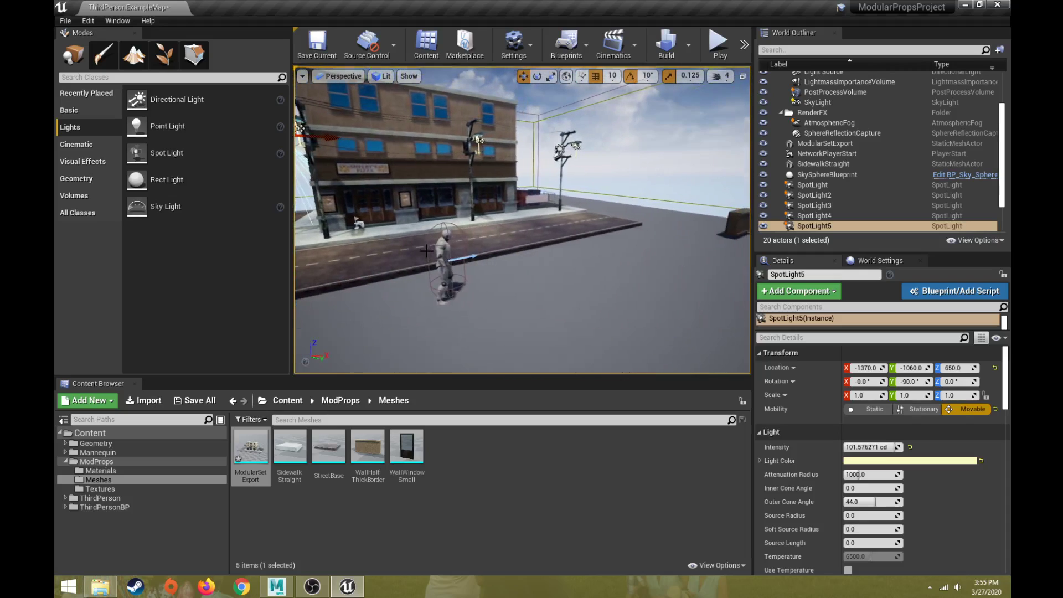
left_click(718, 44)
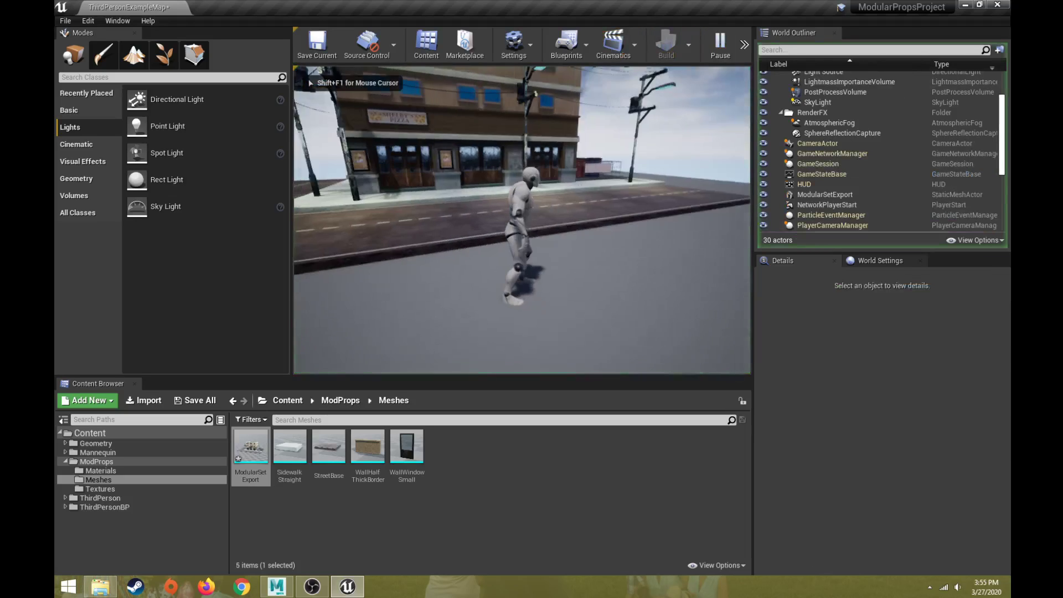
key("w")
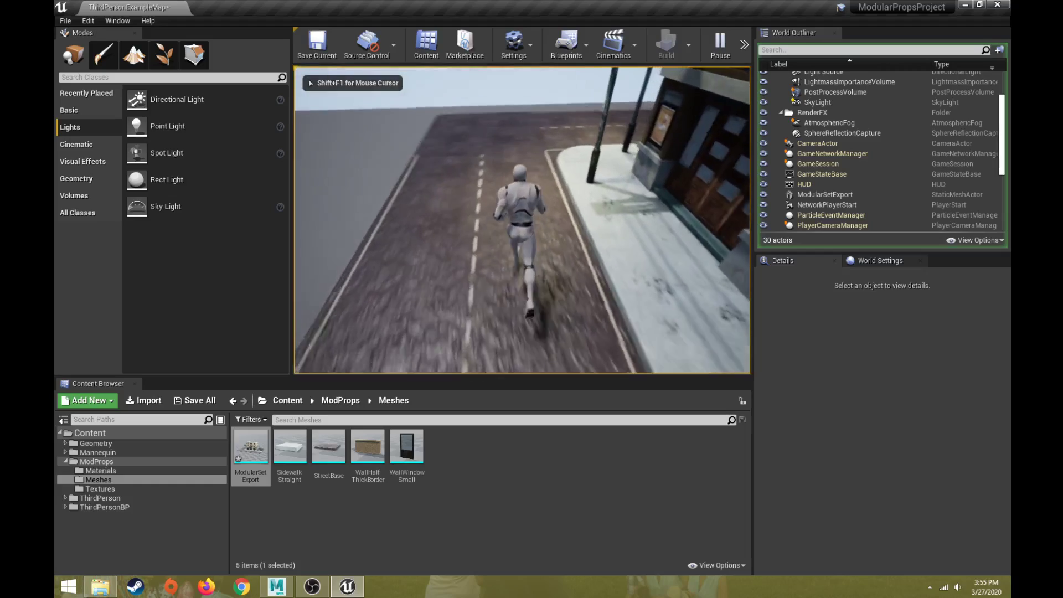
key("a")
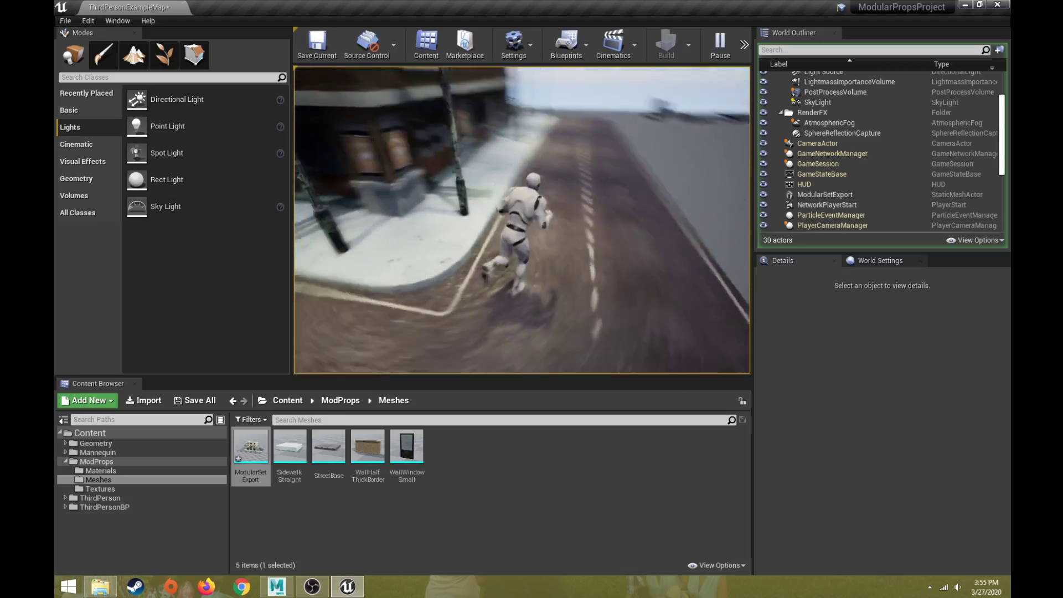
key("w")
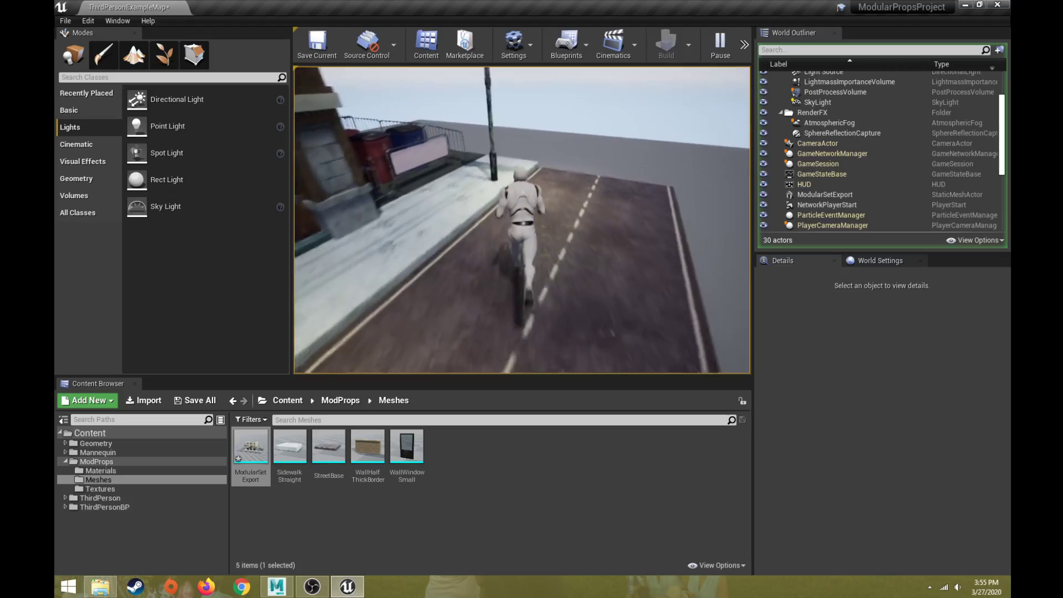
key("w")
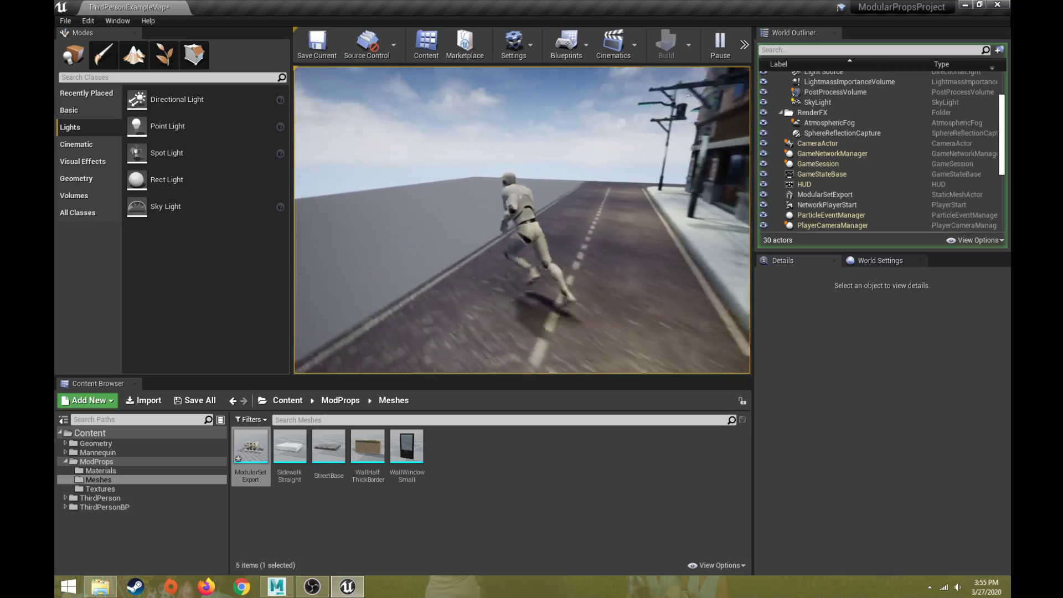
key("Escape")
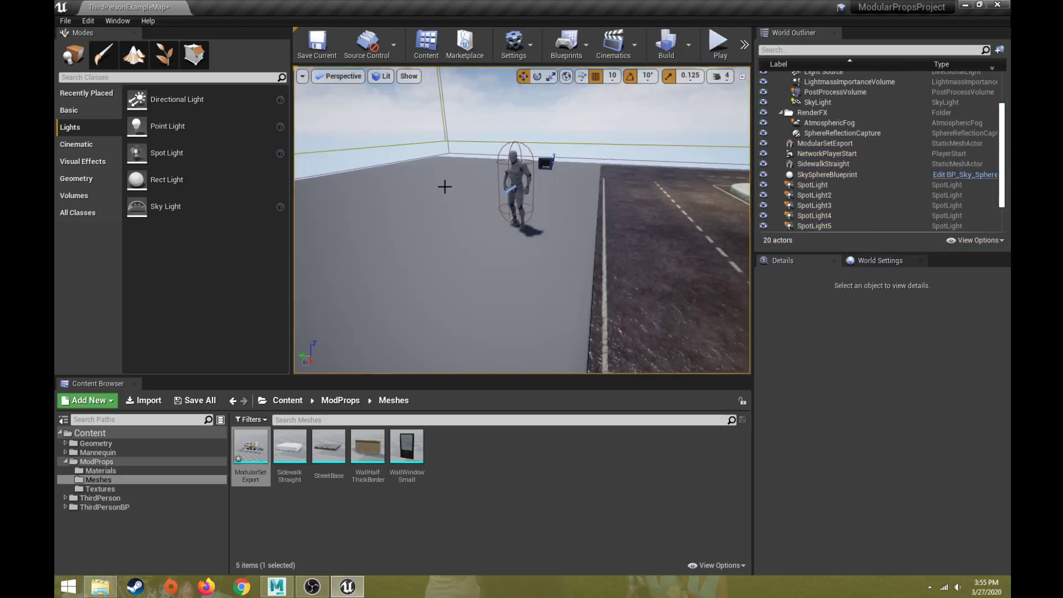
- Duplicate the loose street base tile along X to about X -70, using a position snap of 10
right_click_drag(444, 187, 343, 127)
right_click_drag(443, 154, 449, 238)
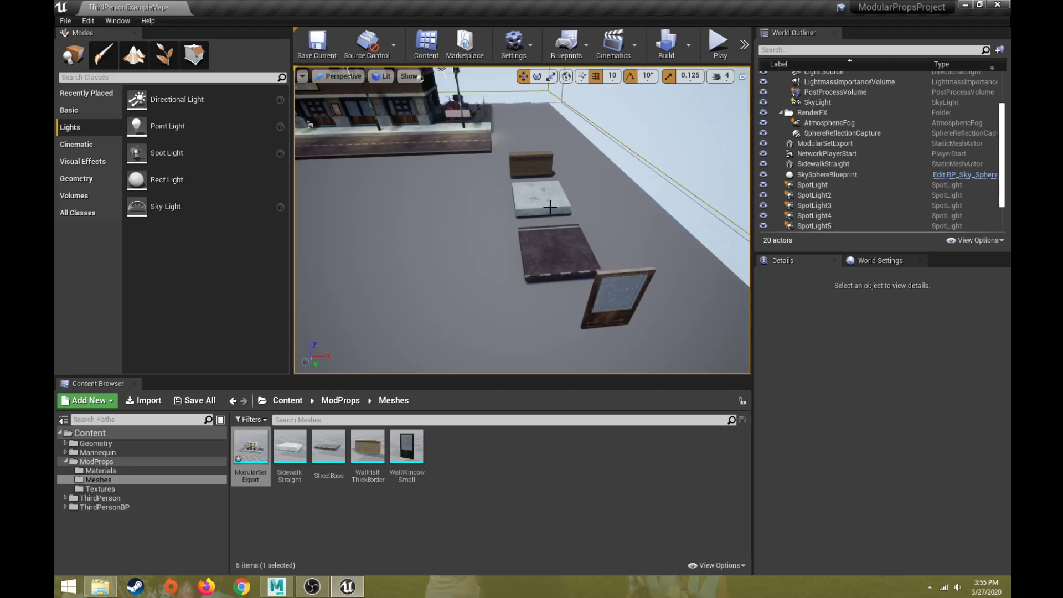
left_click(529, 262)
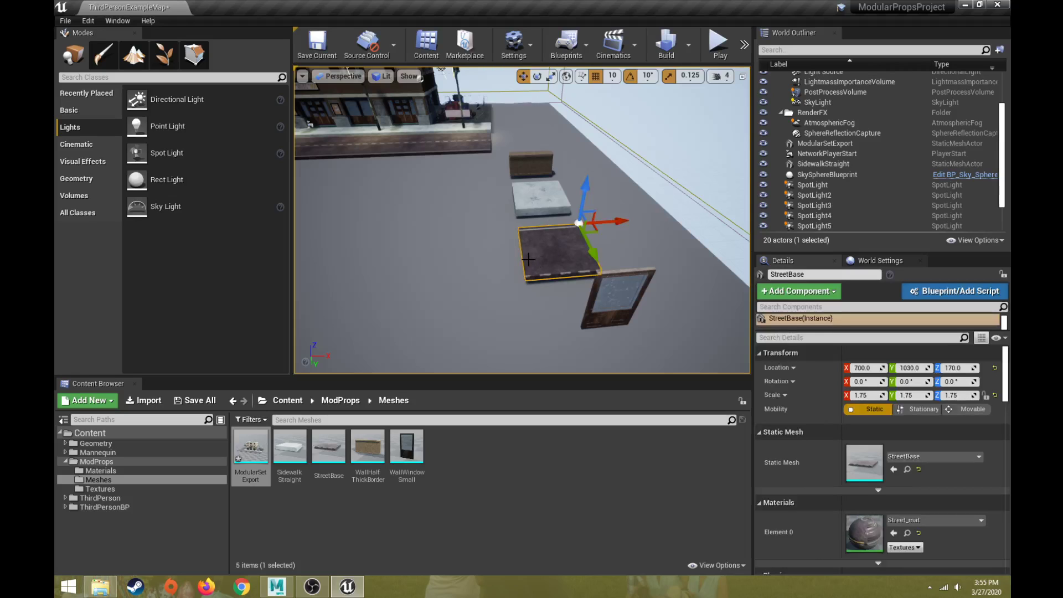
key("w")
mouse_move(528, 238)
right_mouse_down()
mouse_move(527, 229)
mouse_move(528, 258)
right_mouse_up()
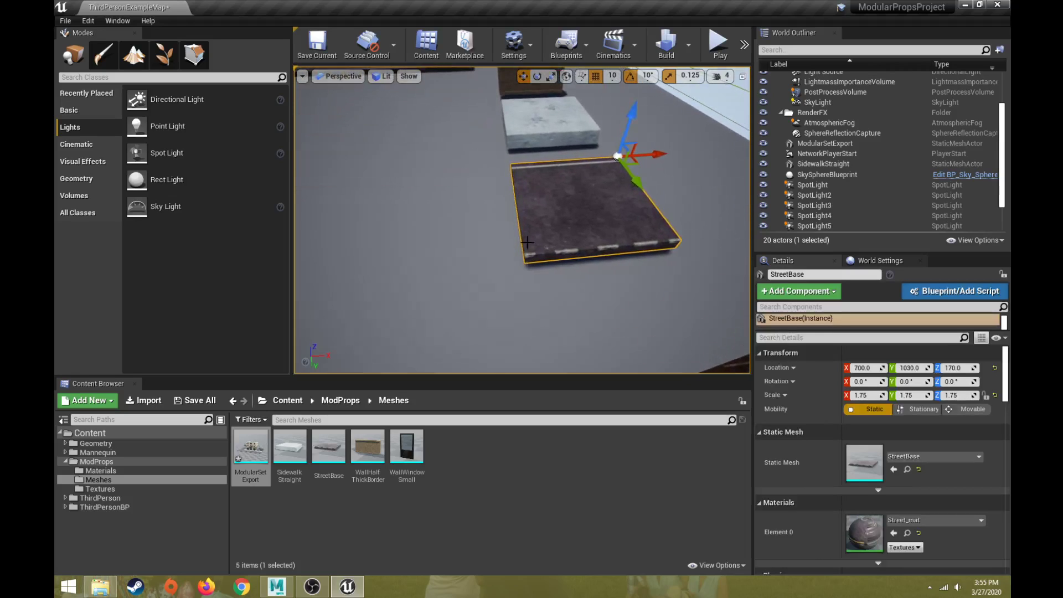
left_click(612, 75)
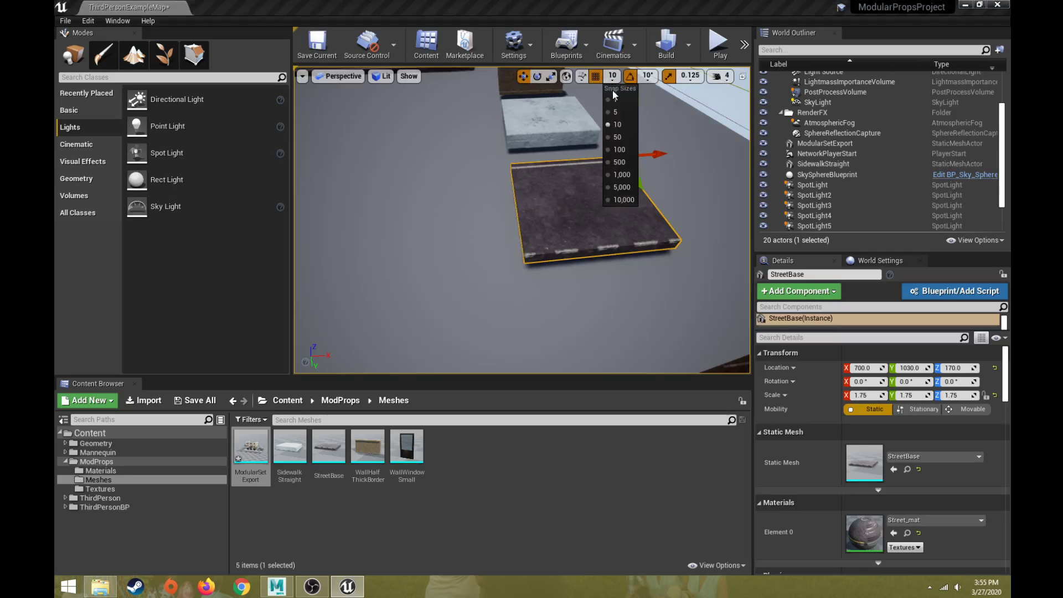
left_click(616, 125)
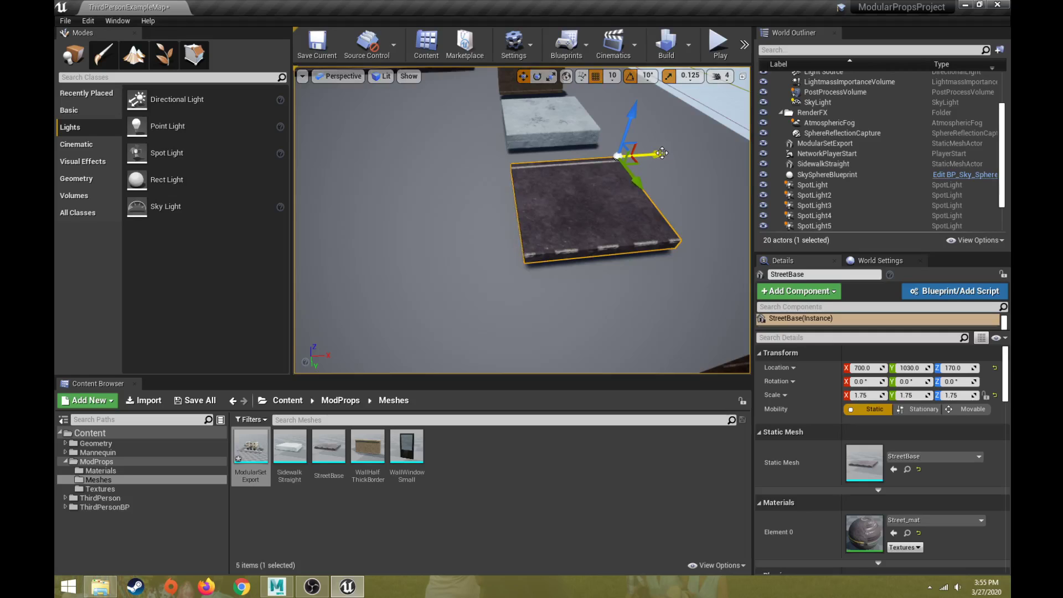
left_click_drag(660, 154, 299, 185, "alt")
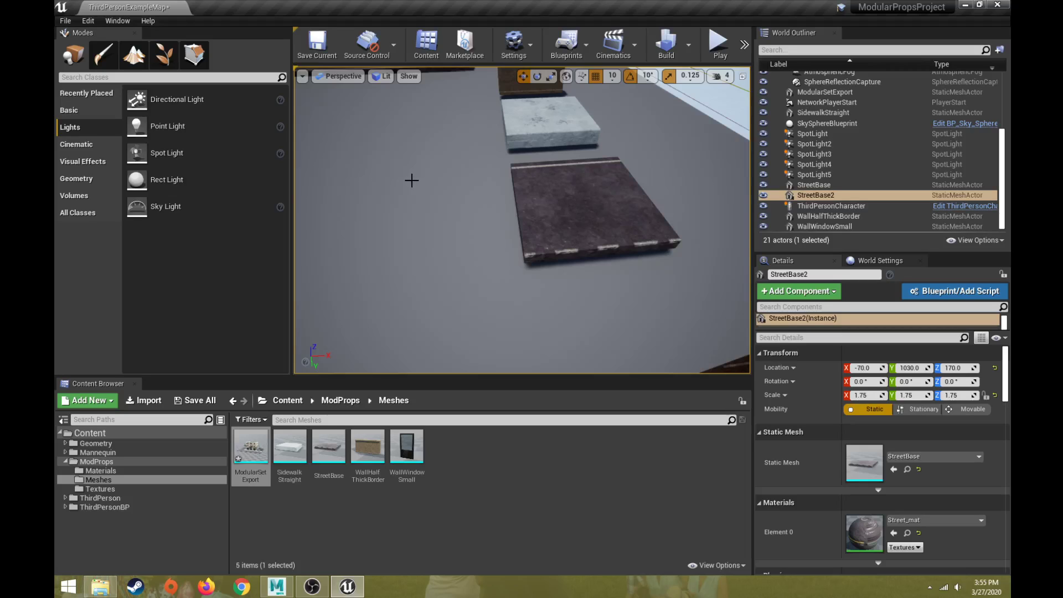
- Lower the duplicated street tile to Z 150 and shift it along X to -100
right_click_drag(411, 180, 335, 180)
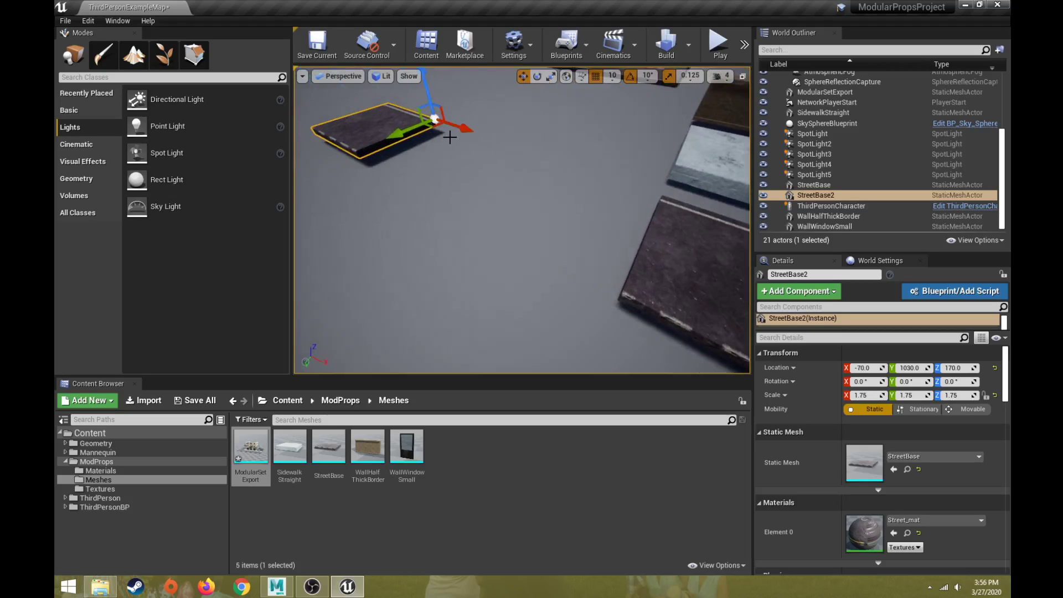
key("f")
left_click_drag(673, 272, 637, 194, "alt")
left_click_drag(692, 168, 693, 190)
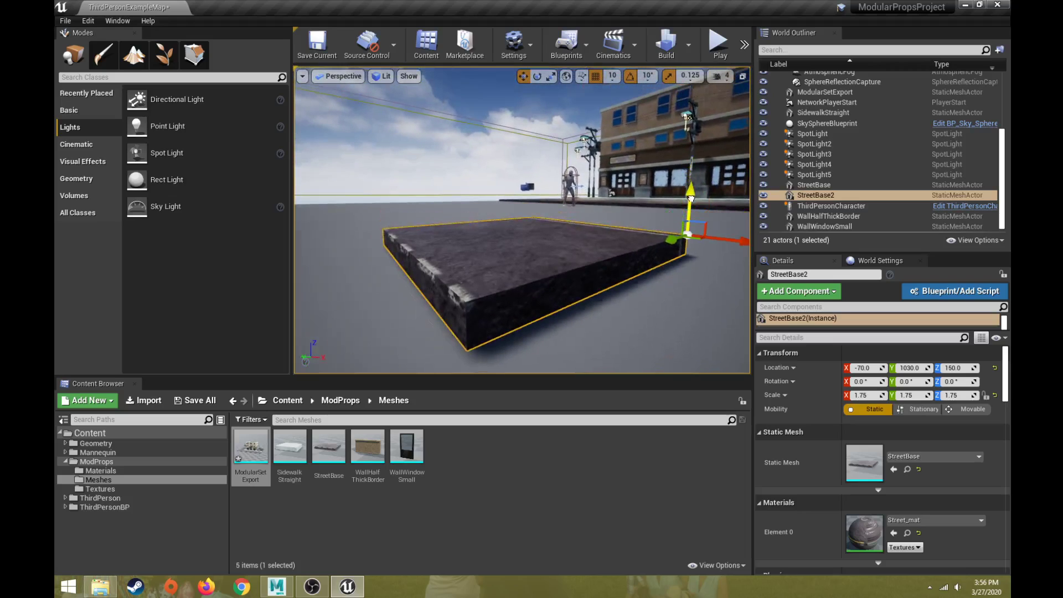
right_click_drag(510, 202, 620, 216)
key("s")
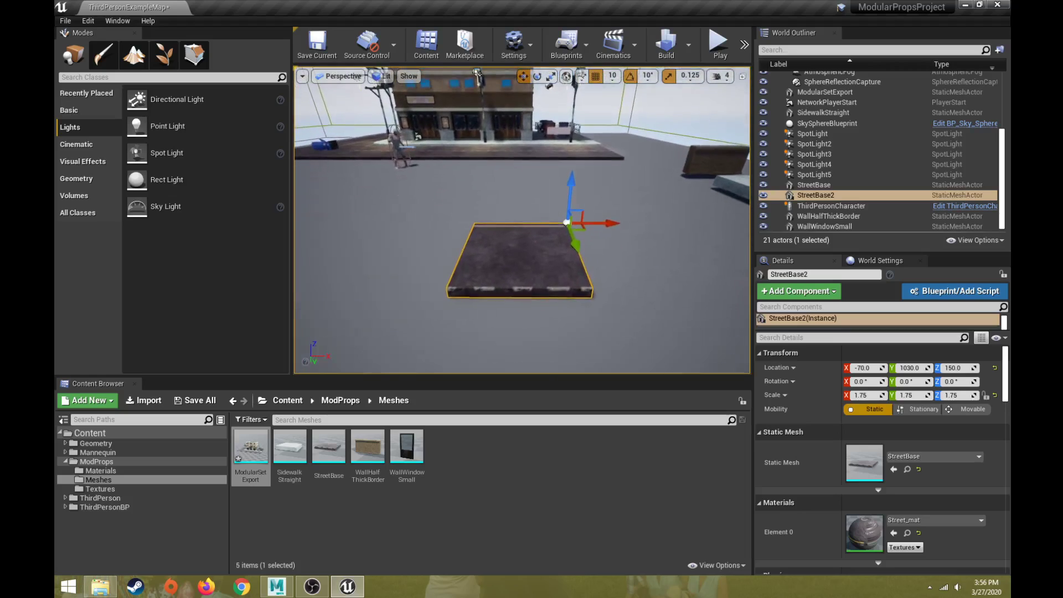
right_click_drag(507, 213, 510, 213)
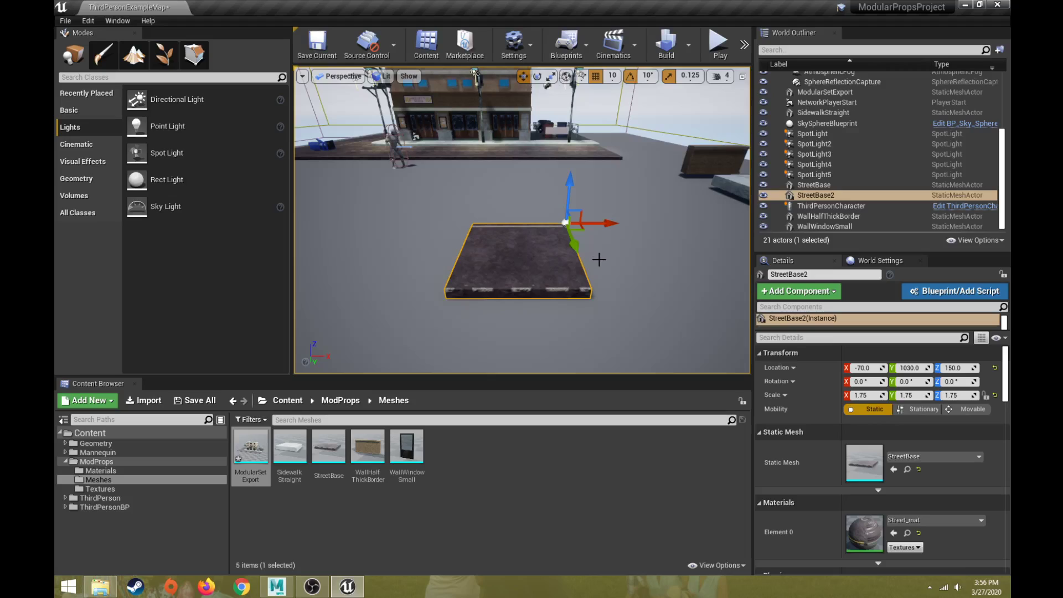
left_click_drag(610, 223, 596, 226)
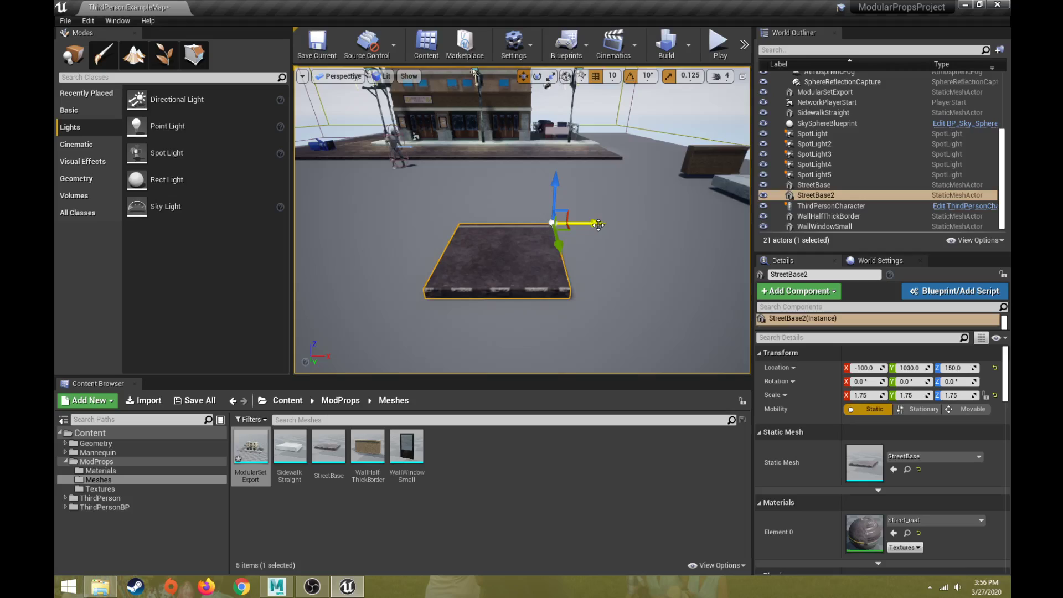
- Duplicate the street tile along X to X -310 so it sits flush against the first tile
left_click_drag(597, 224, 505, 241, "alt")
right_click_drag(505, 241, 450, 238)
key("w")
key("s")
key("s")
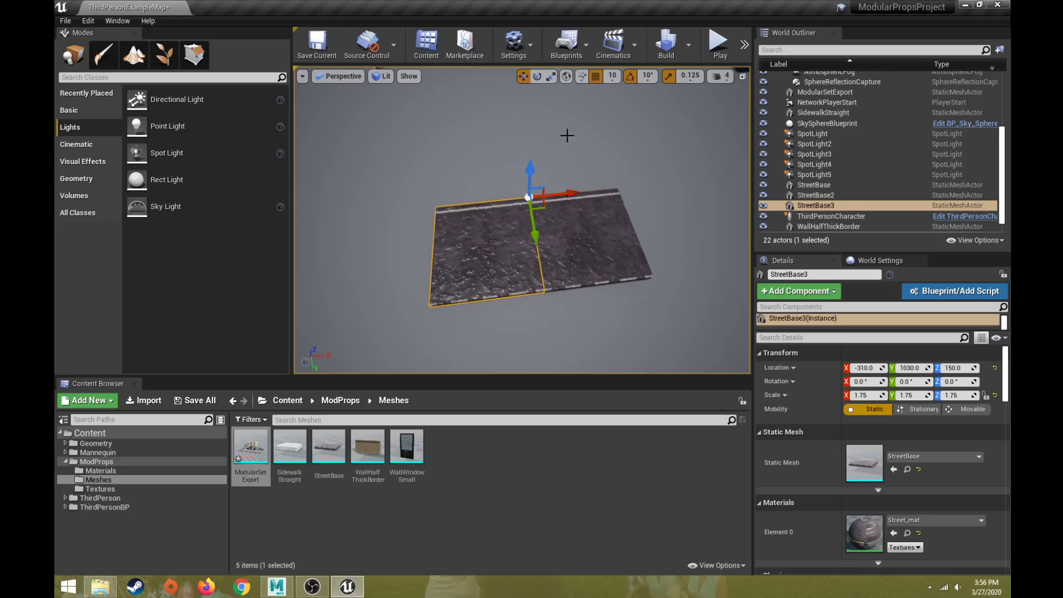
- Duplicate the street tile twice more along X to extend the road strip to X -730
left_click(611, 75)
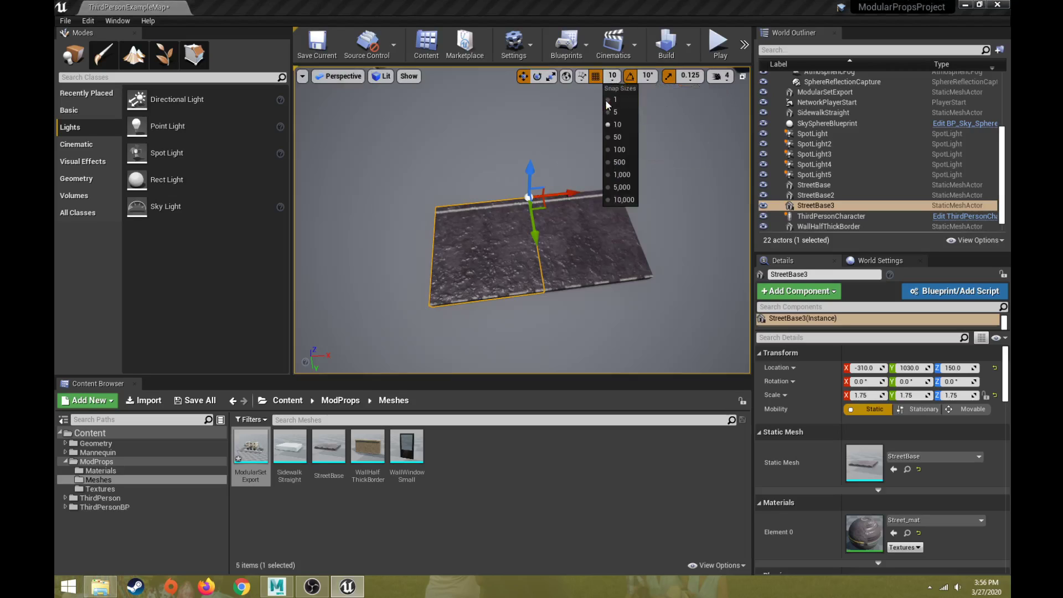
left_click(612, 77)
left_click(612, 77)
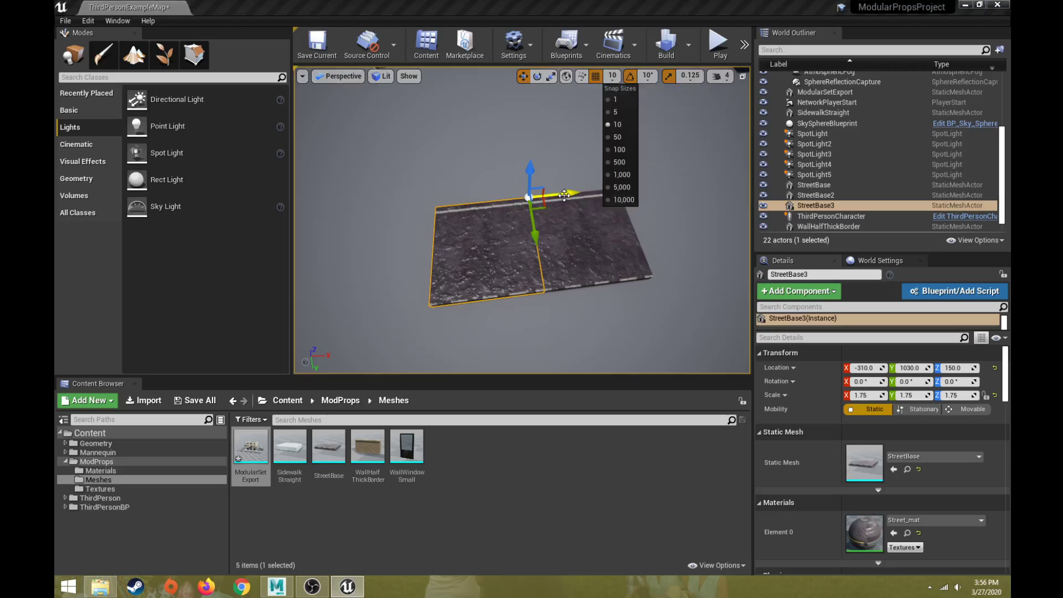
left_click_drag(564, 195, 380, 212, "alt")
mouse_move(422, 220)
right_mouse_down()
mouse_move(327, 213)
mouse_move(423, 220)
right_mouse_up()
key("s")
key("w")
mouse_move(496, 205)
right_mouse_down()
mouse_move(443, 191)
mouse_move(459, 177)
mouse_move(496, 205)
right_mouse_up()
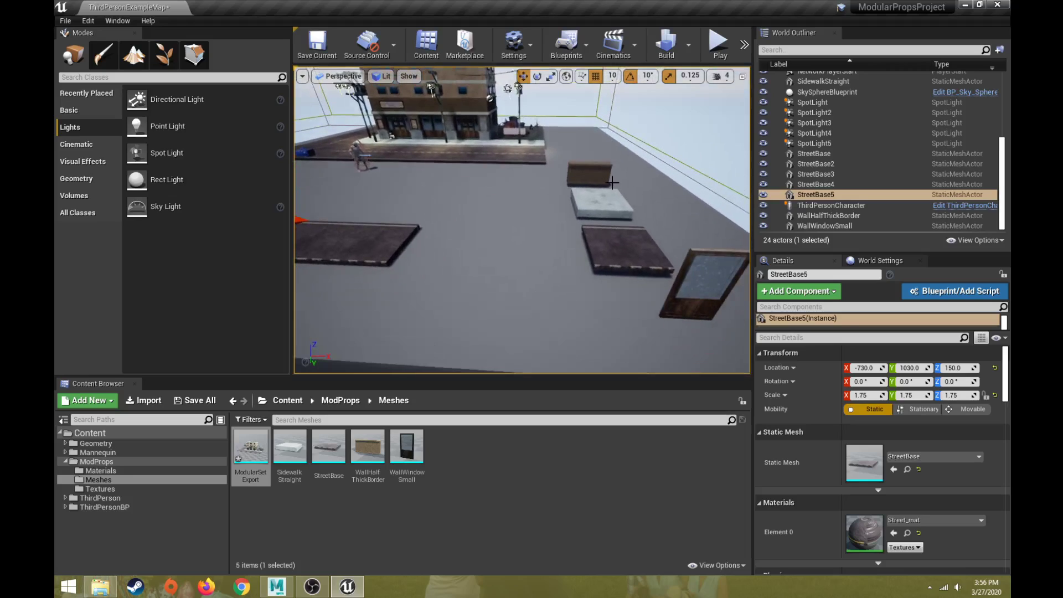
- Duplicate the loose straight sidewalk tile along X to X -100, beside the new road strip
left_click(588, 208)
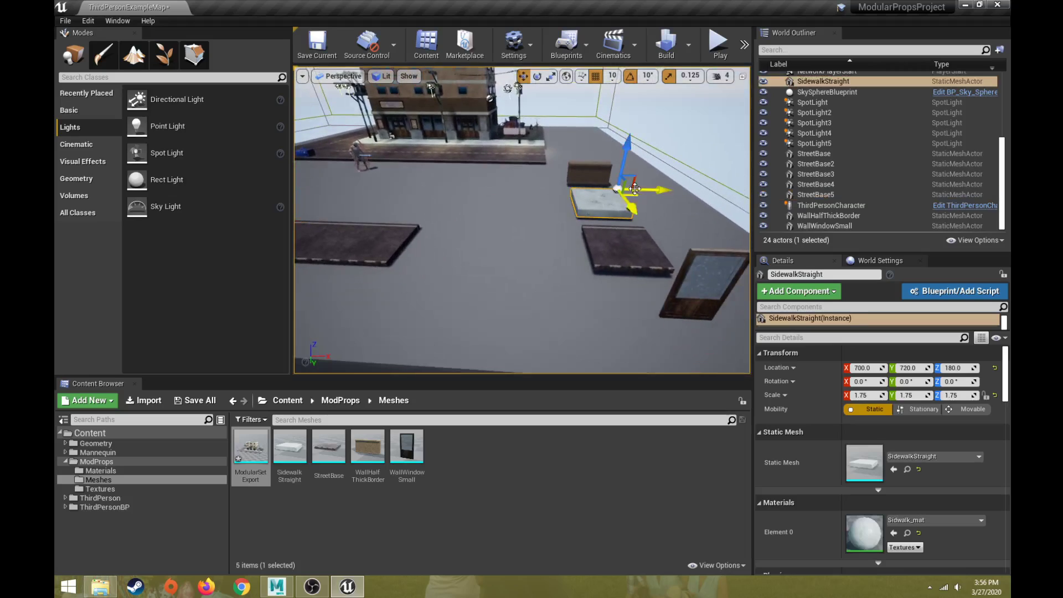
left_click_drag(648, 191, 482, 204, "alt")
key("f")
left_click_drag(498, 303, 415, 304, "alt")
scroll(498, 303, "down", 5)
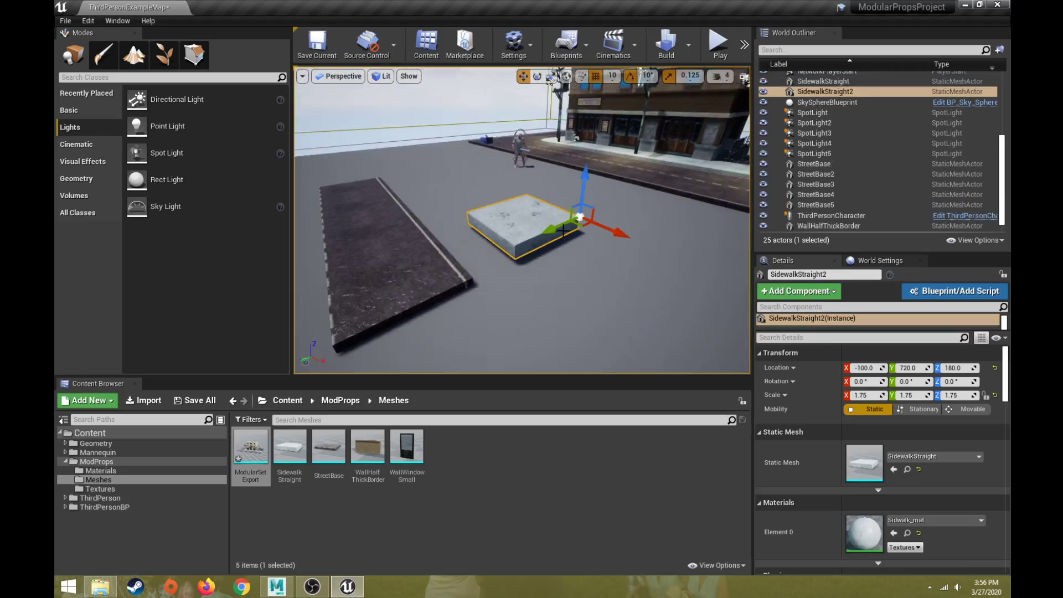
- Move the duplicated sidewalk tile against the road edge at Y 820 and lower it to Z 160
left_click_drag(562, 230, 521, 242)
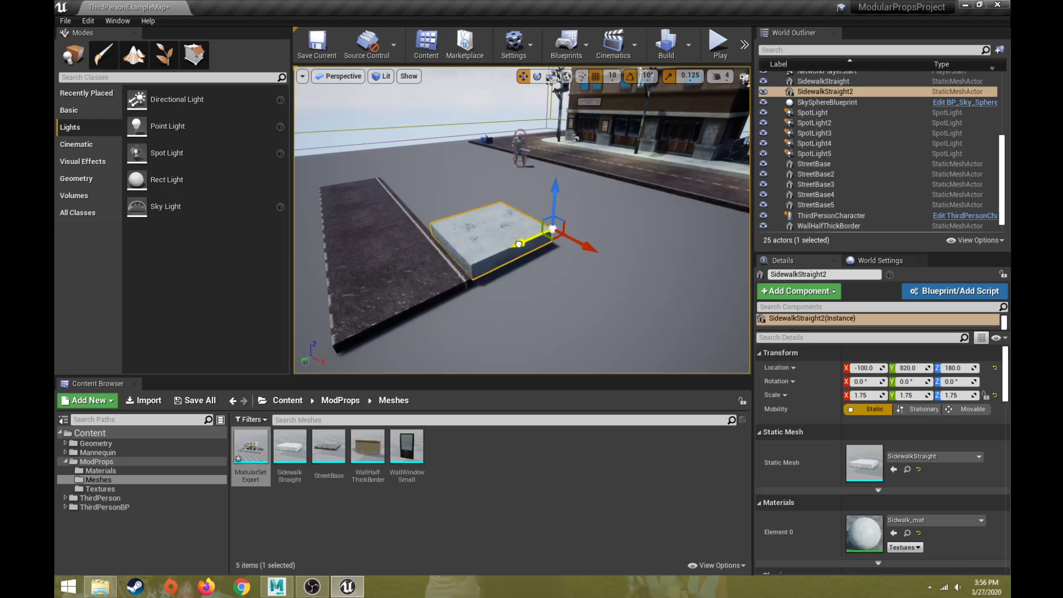
mouse_move(515, 244)
right_mouse_down()
mouse_move(479, 215)
mouse_move(501, 269)
mouse_move(505, 235)
right_mouse_up()
key("w")
key("s")
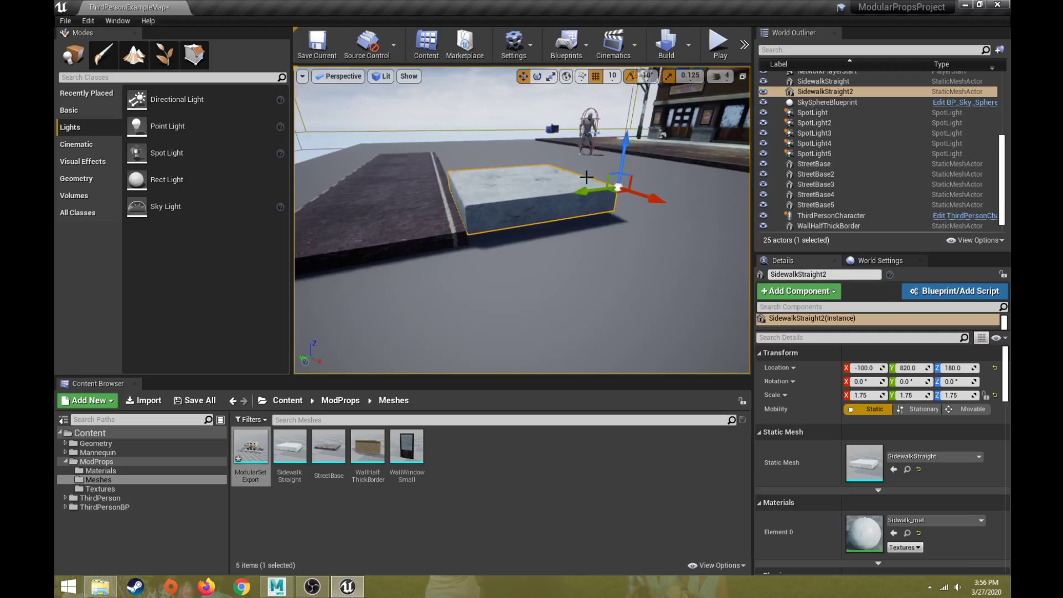
left_click_drag(623, 147, 621, 164)
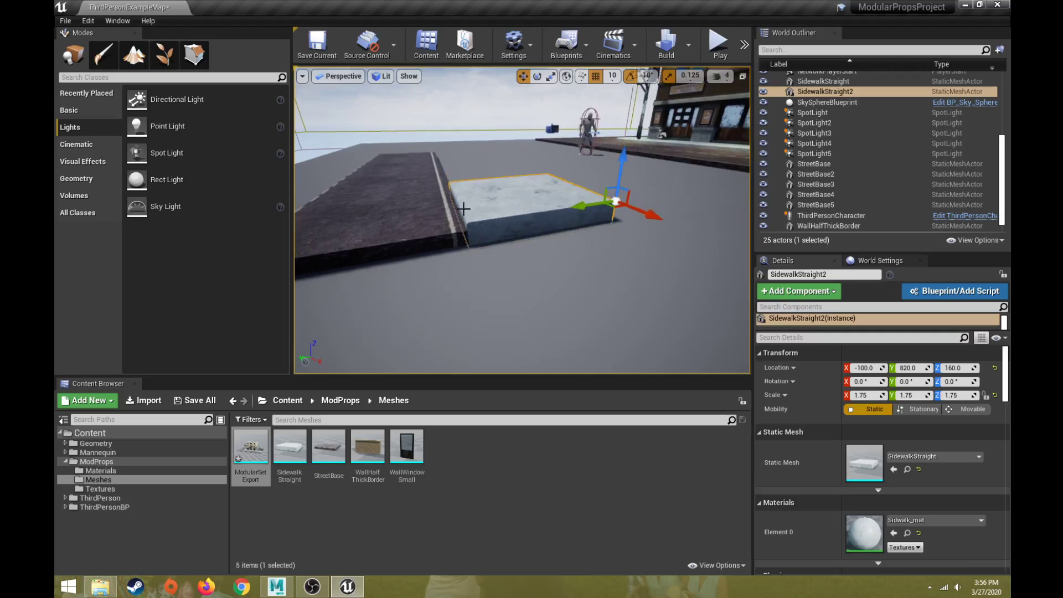
- Duplicate the sidewalk tile three times along X to line the full length of the road strip
key("a")
right_click_drag(459, 211, 562, 246)
key("a")
left_click_drag(515, 288, 489, 213, "alt")
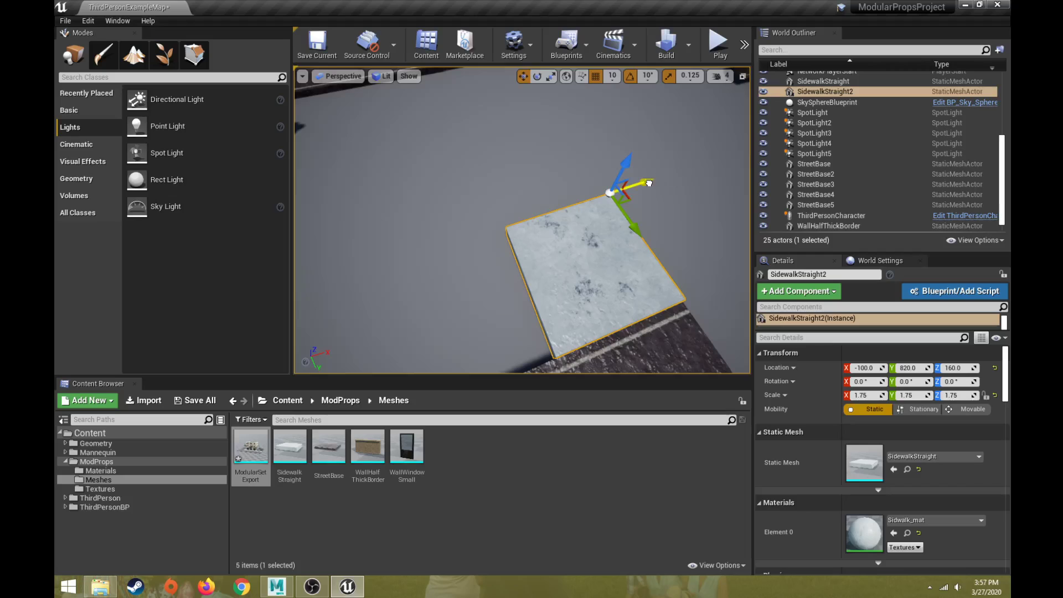
left_click_drag(644, 182, 553, 218, "alt")
key("a")
right_click_drag(563, 233, 534, 247)
key("s")
left_click_drag(707, 192, 571, 198, "alt")
- Duplicate the loose half wall with the thick border to the first sidewalk tile, at about X -110, Y 800
right_click_drag(572, 198, 526, 185)
key("w")
left_click(553, 223)
right_click_drag(554, 222, 598, 290)
key("s")
left_click_drag(639, 147, 449, 210, "alt")
key("f")
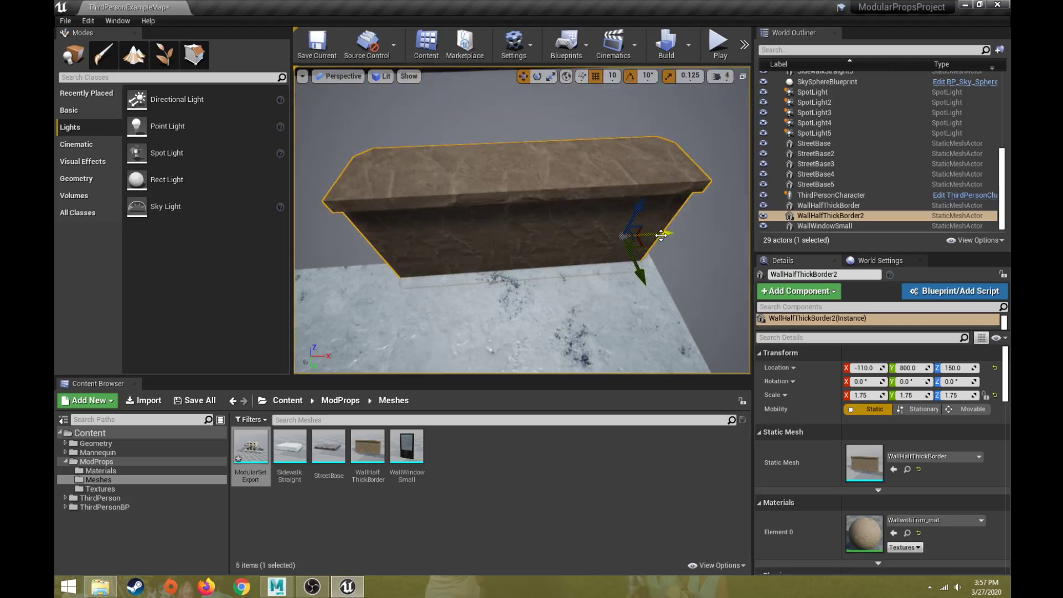
- Align the duplicated half wall with the sidewalk's back edge at X -100, Y 820 and raise it to Z 160
left_click_drag(661, 236, 671, 236)
right_click_drag(663, 269, 534, 291)
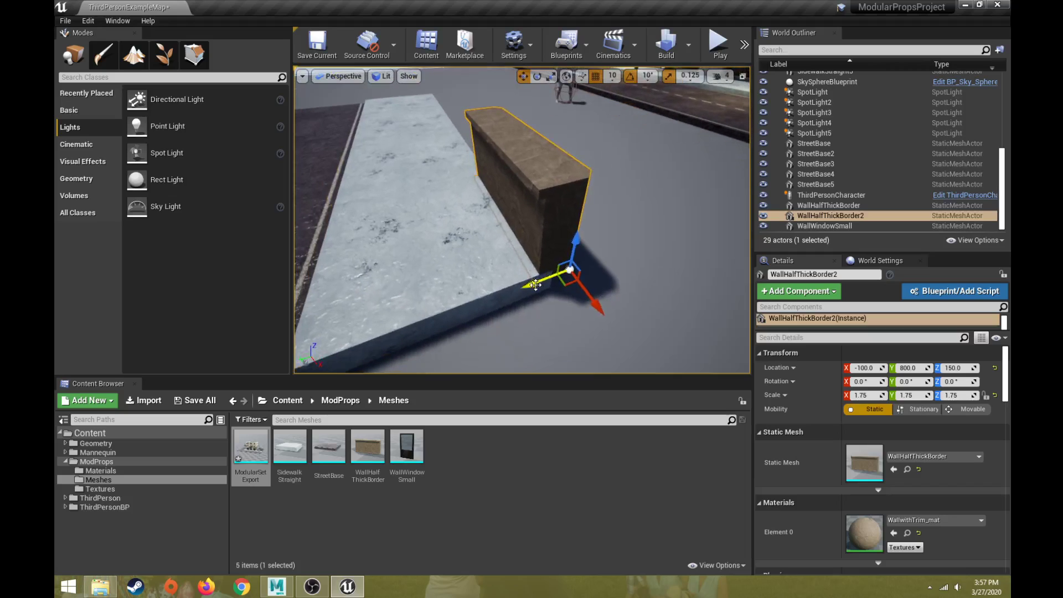
mouse_move(535, 282)
left_mouse_down()
mouse_move(506, 293)
mouse_move(517, 287)
left_mouse_up()
right_click_drag(543, 317, 518, 324)
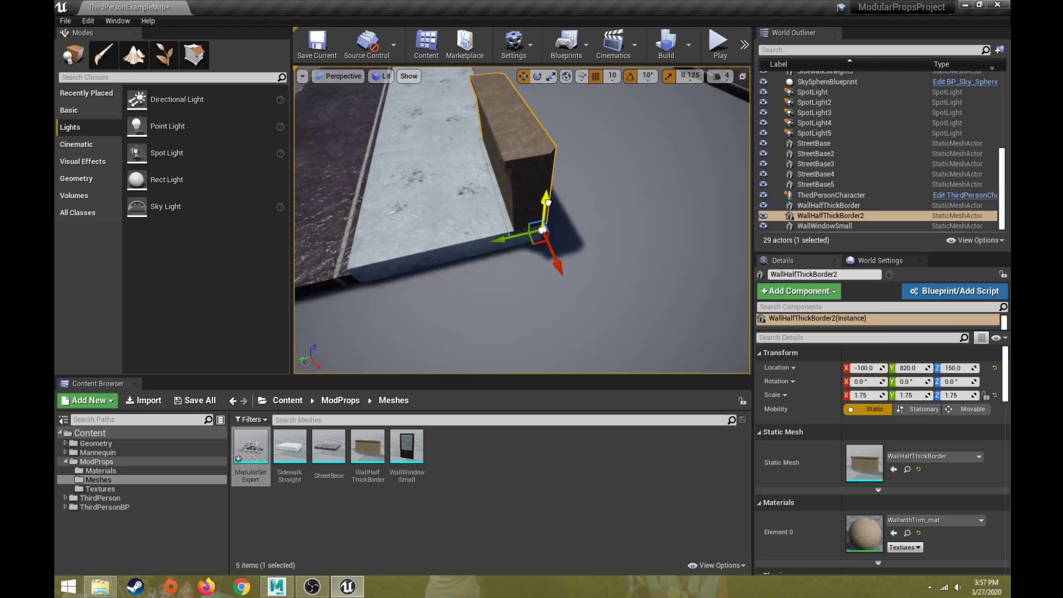
left_click_drag(546, 202, 546, 193)
- Duplicate the half wall twice along X and fit the last copy at the far end of the sidewalk
right_click_drag(547, 192, 543, 234)
left_click_drag(643, 225, 479, 219, "alt")
right_click_drag(480, 219, 477, 192)
key("w")
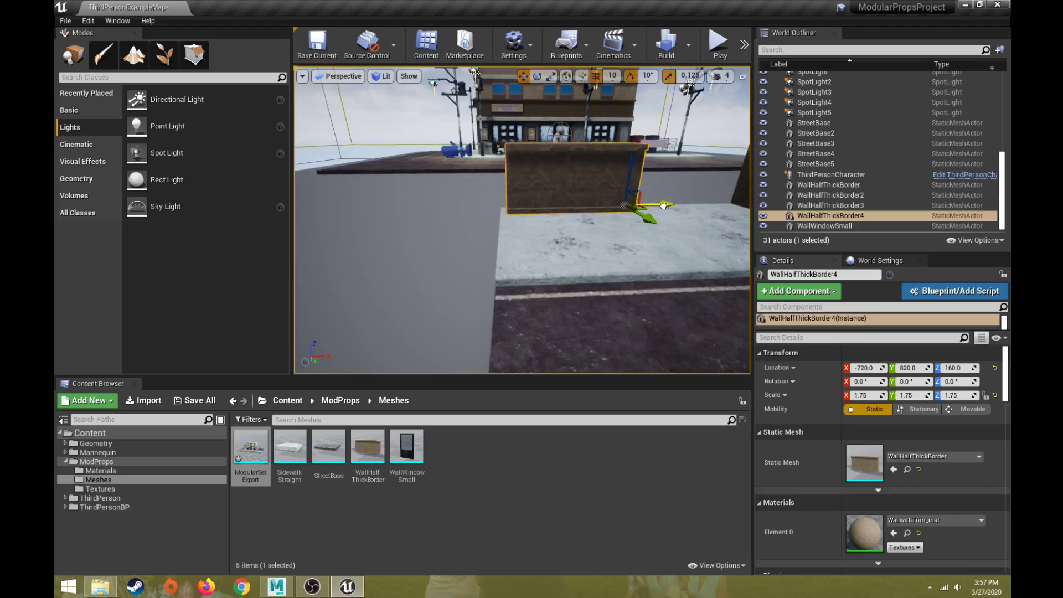
left_click_drag(662, 205, 656, 206)
- Select the three half walls along the sidewalk and duplicate them upward to Z 260 as a second row
scroll(653, 261, "down", 5)
key("a")
mouse_move(666, 252)
right_mouse_down()
mouse_move(691, 253)
mouse_move(678, 252)
right_mouse_up()
left_click(671, 189, "ctrl")
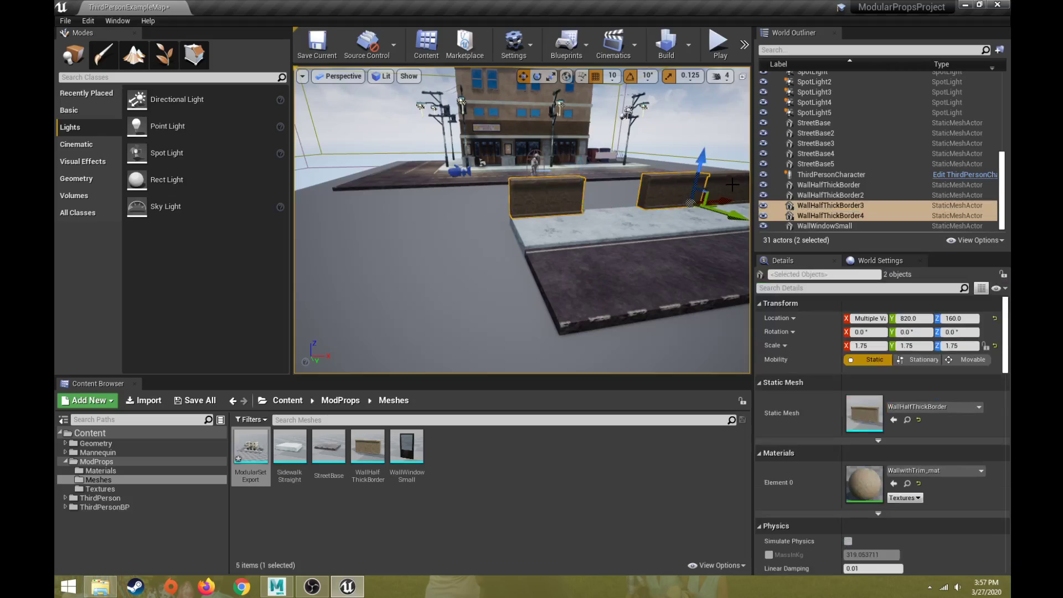
left_click(728, 183, "ctrl")
right_click_drag(714, 168, 768, 153)
key("w")
left_click_drag(647, 197, 660, 166, "alt")
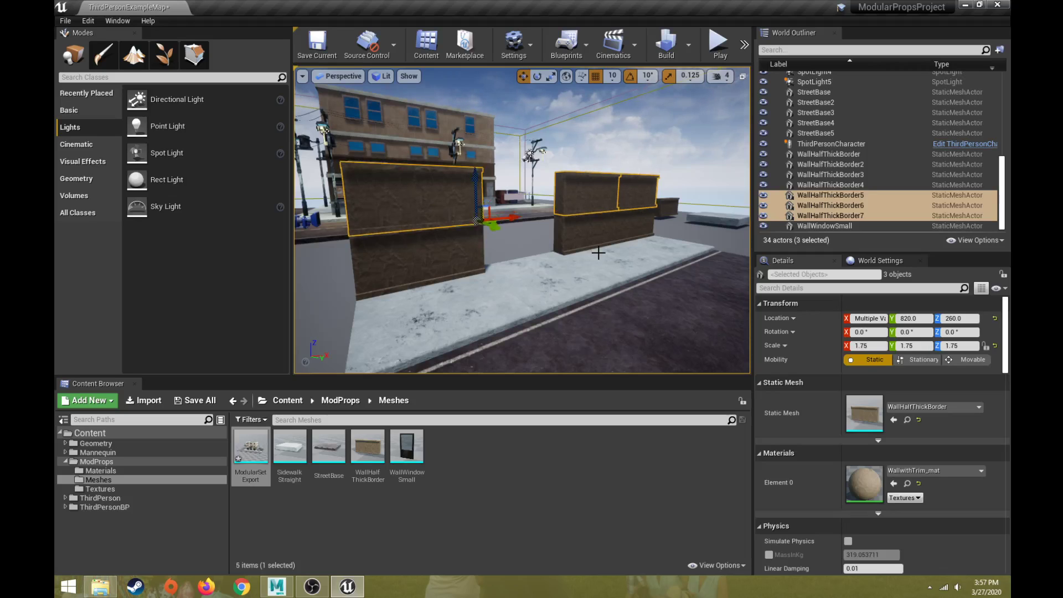
- Set the position grid snap to 5 and seat the upper row of half walls on the lower row at Z 265
right_click_drag(659, 167, 554, 166)
key("w")
mouse_move(592, 270)
right_mouse_down()
mouse_move(577, 270)
mouse_move(593, 270)
right_mouse_up()
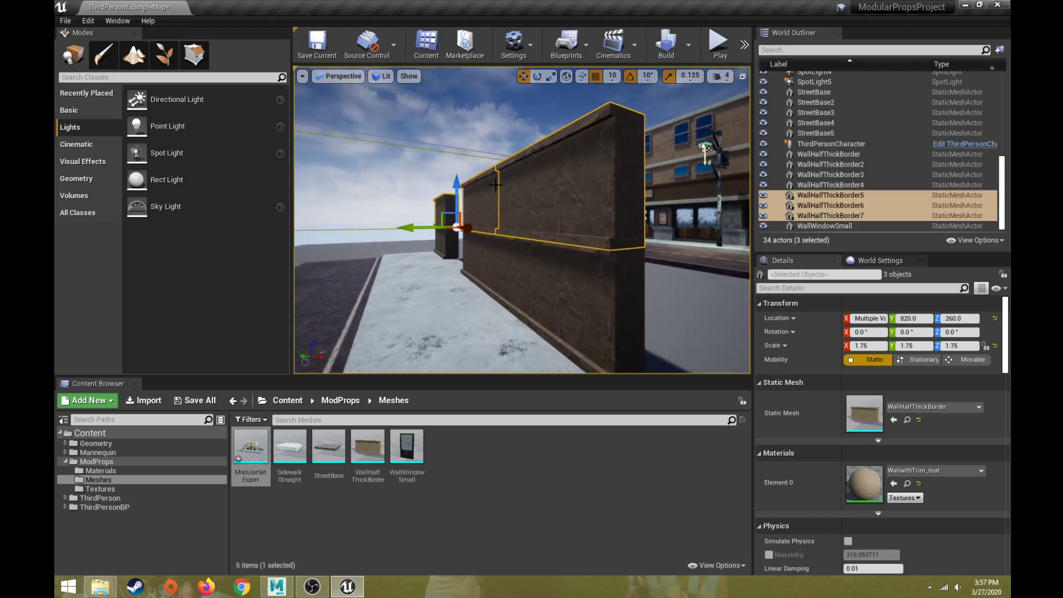
left_click_drag(449, 185, 451, 181)
left_click(613, 76)
left_click(619, 111)
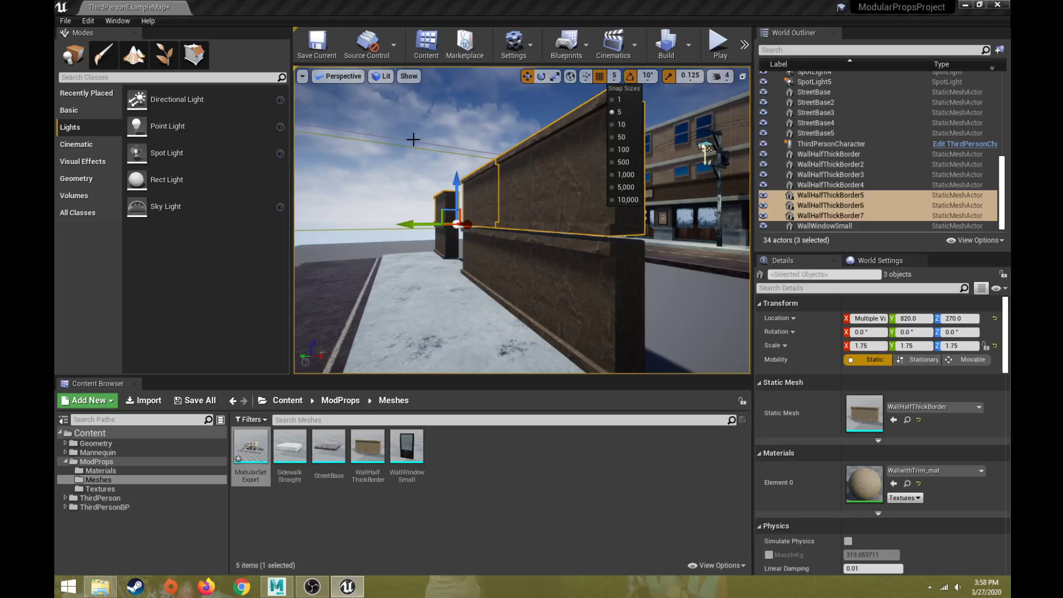
left_click_drag(452, 179, 452, 183)
- Duplicate the loose small window wall and bring the copy to the gap between the half walls, at X -550, Y 915
key("s")
right_click_drag(450, 236, 549, 213)
left_click(734, 195)
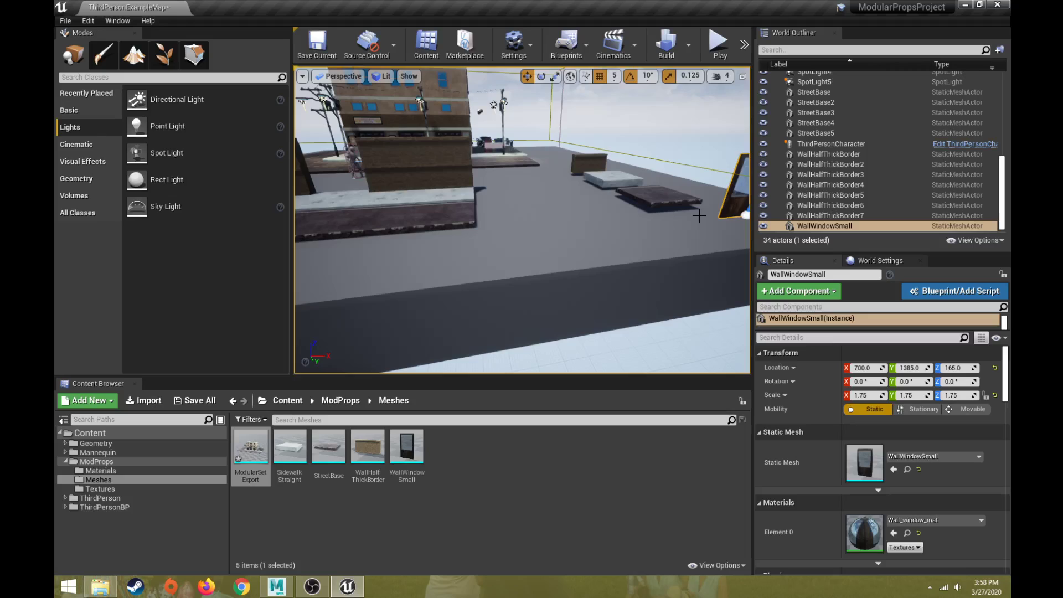
right_click_drag(700, 215, 727, 208)
left_click_drag(706, 198, 403, 258, "alt")
right_click_drag(419, 220, 313, 221)
key("a")
left_click_drag(661, 254, 544, 203)
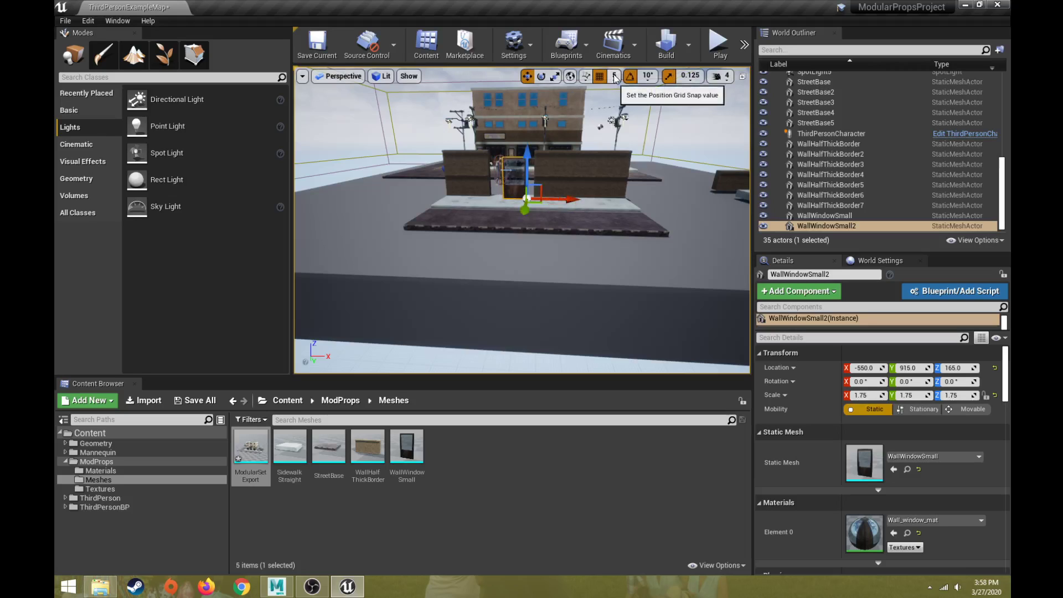
- Push the duplicated window wall back in line with the half walls at Y 825
key("f")
right_click_drag(550, 208, 475, 231)
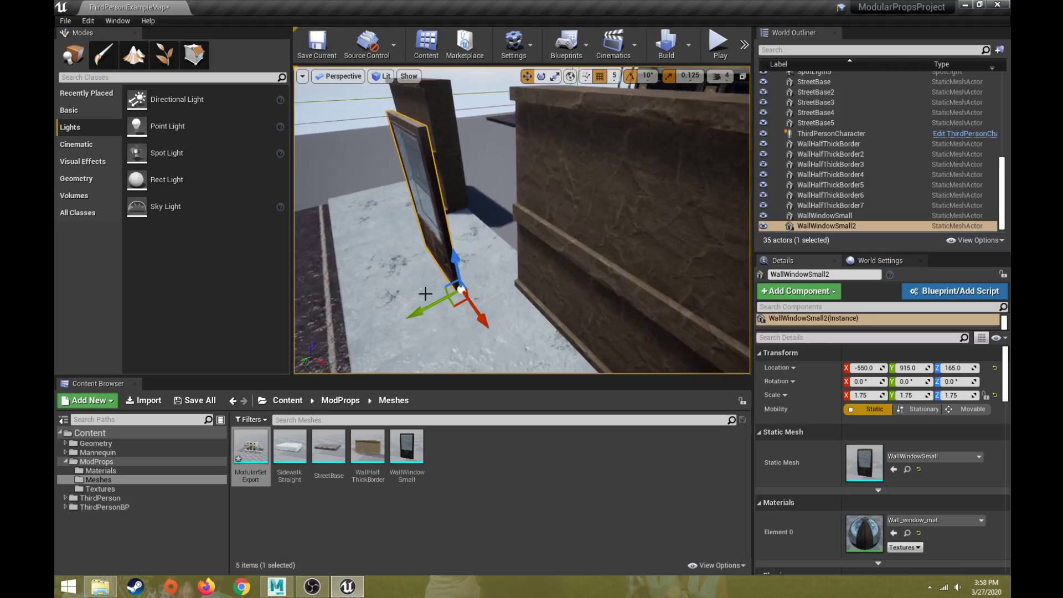
left_click_drag(423, 310, 495, 279)
- Duplicate the placed window wall along X to -625 so the two windows sit side by side in the gap
right_click_drag(495, 279, 588, 278)
left_click_drag(645, 277, 593, 286)
key("s")
right_click_drag(593, 286, 650, 289)
right_click_drag(576, 200, 576, 201)
key("d")
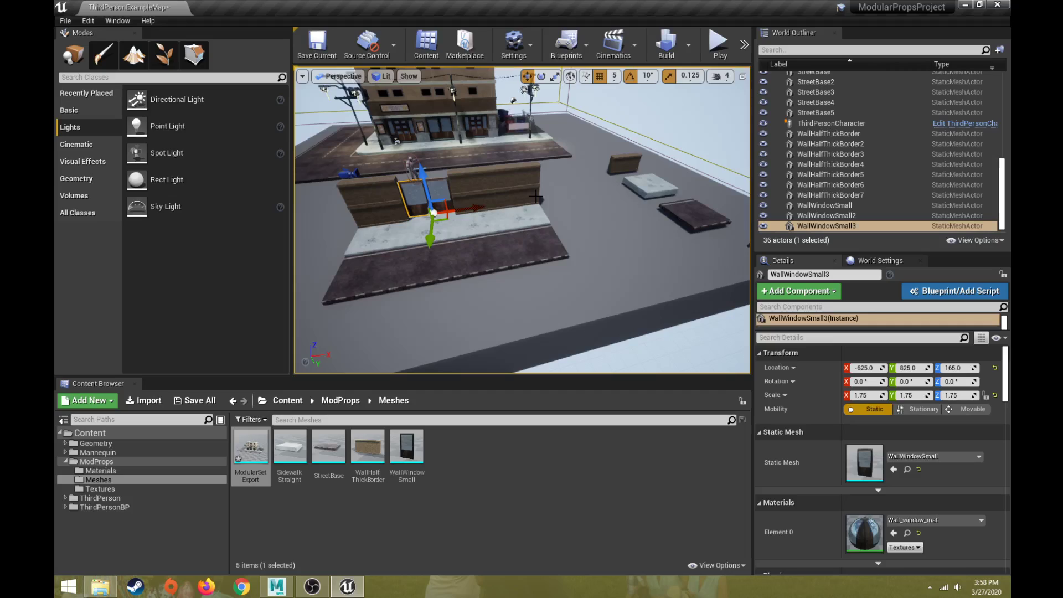
- Examine the assembled modules by selecting a sidewalk tile, the imported building set and individual half walls one after another
left_click(480, 220)
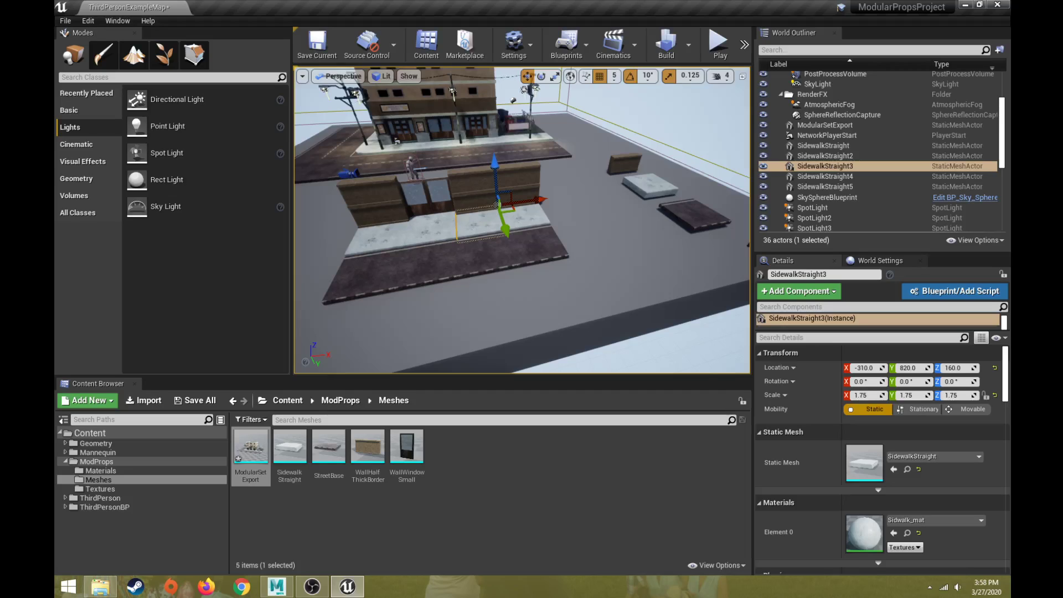
left_click(466, 142)
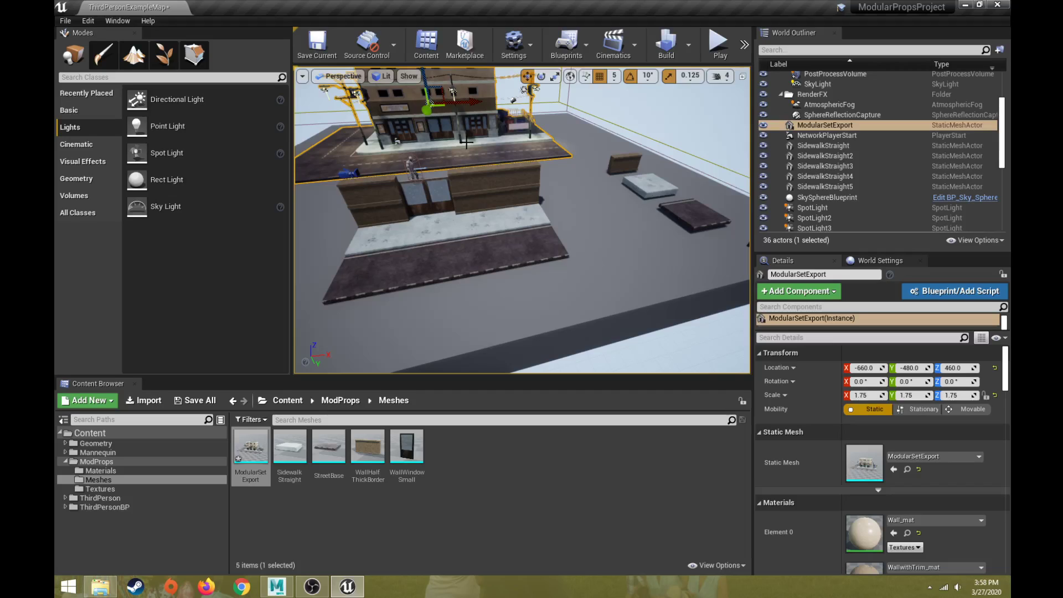
left_click(468, 201)
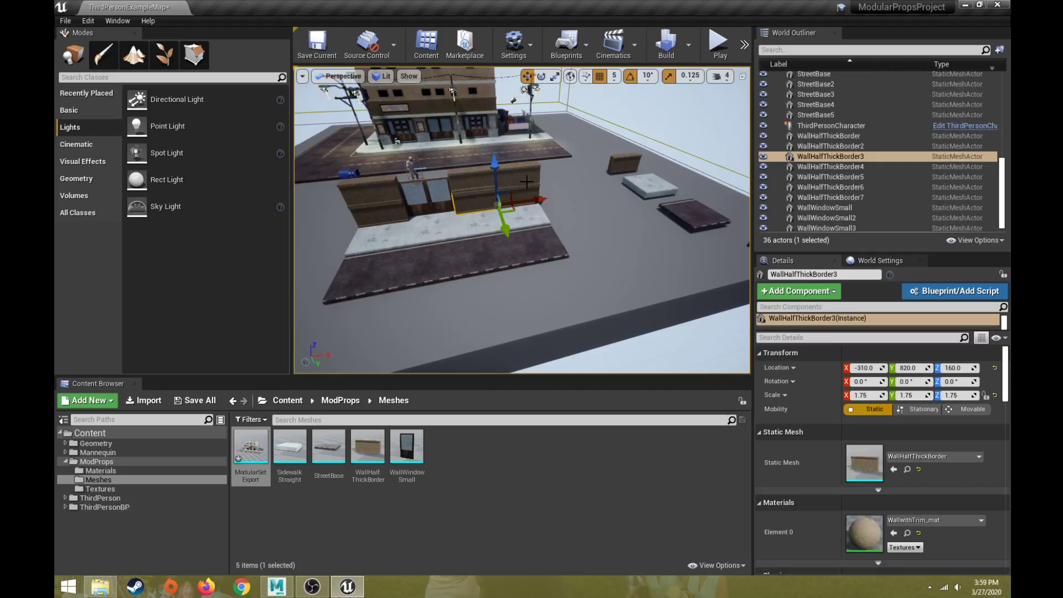
left_click(493, 185)
left_click(463, 185)
left_click(379, 201)
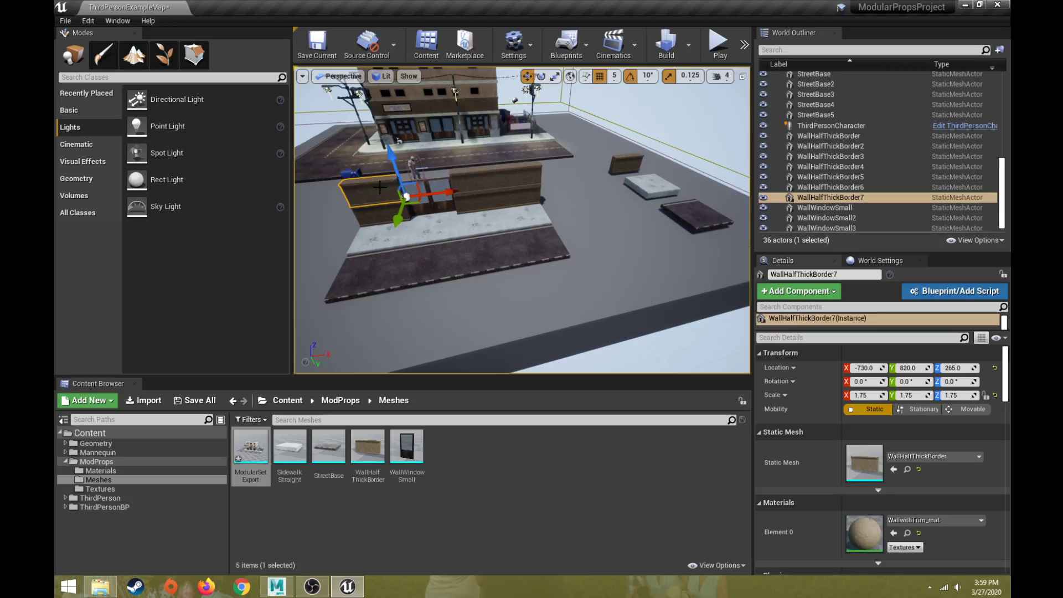
mouse_move(404, 187)
right_mouse_down()
mouse_move(407, 158)
mouse_move(470, 147)
mouse_move(404, 187)
right_mouse_up()
key("a")
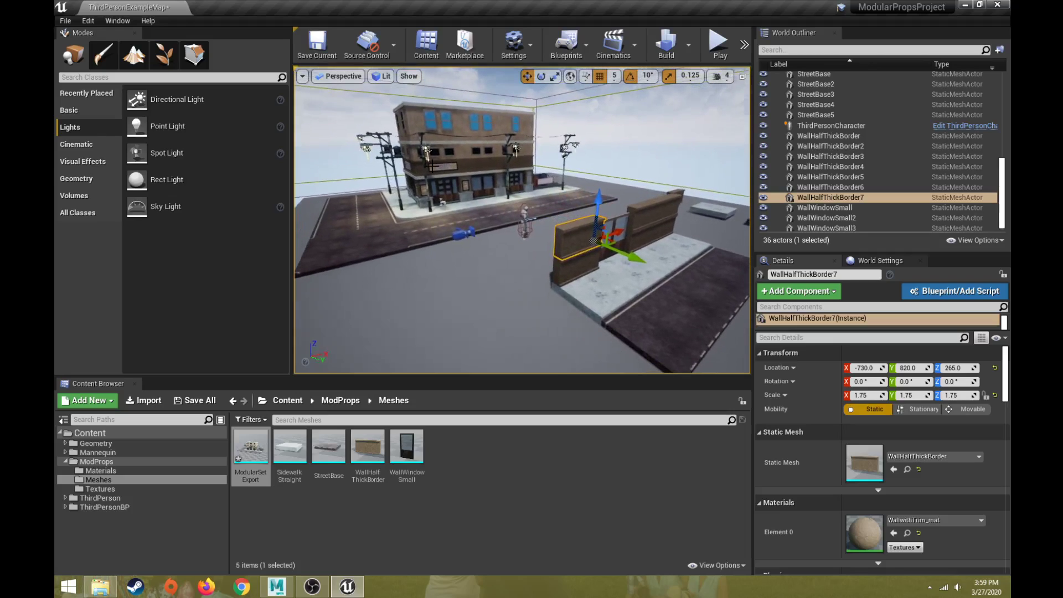